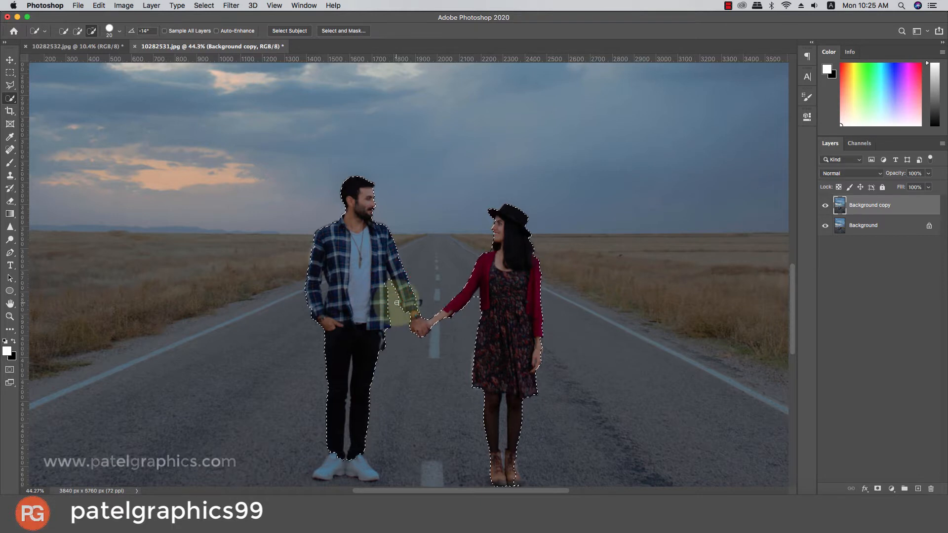
Refine the quick selection along the man's inner sleeve and shirt edge, including the rolled cuff above the held hands.
scroll(390, 293, up, 10)
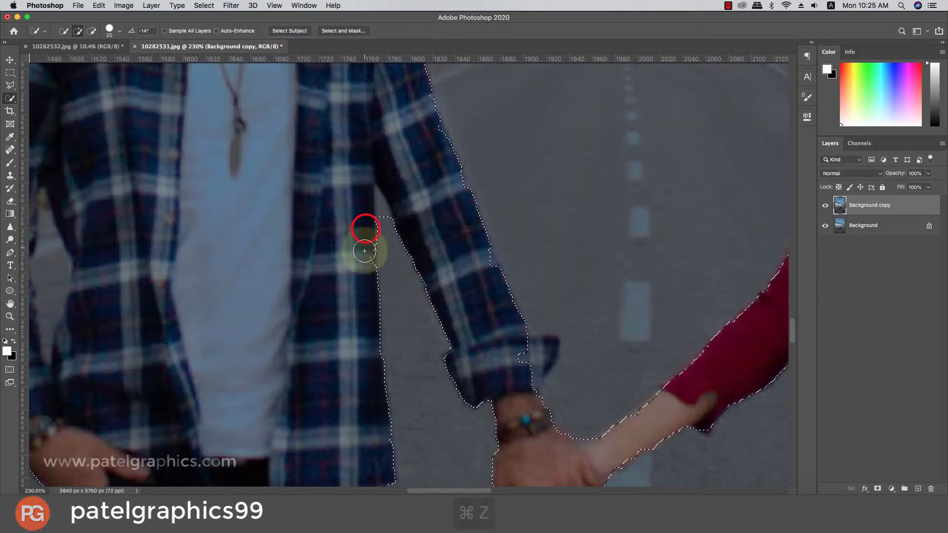
scroll(362, 272, down, 5)
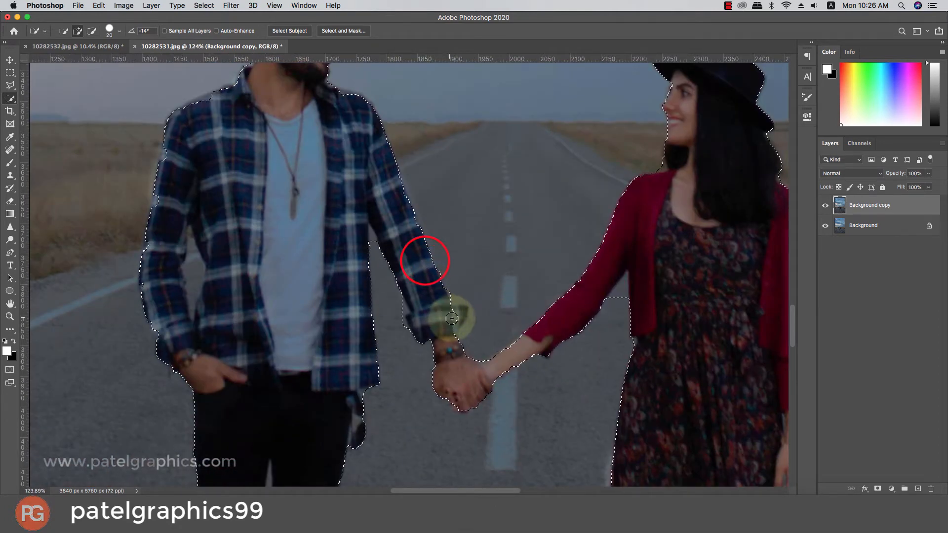
alt+click(458, 293)
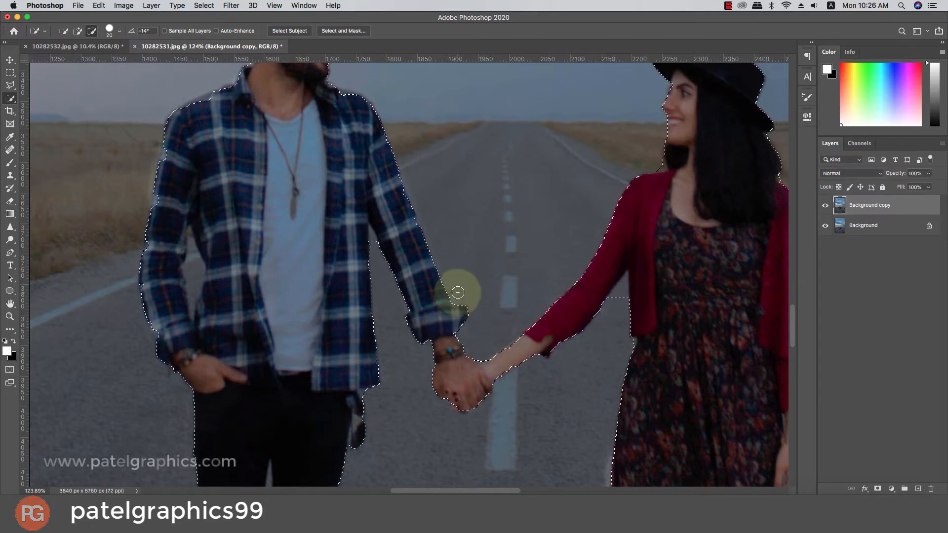
Reduce the Quick Selection brush to 8 px and subtract the road gap between the woman's bent arm and her torso.
scroll(358, 328, down, 6)
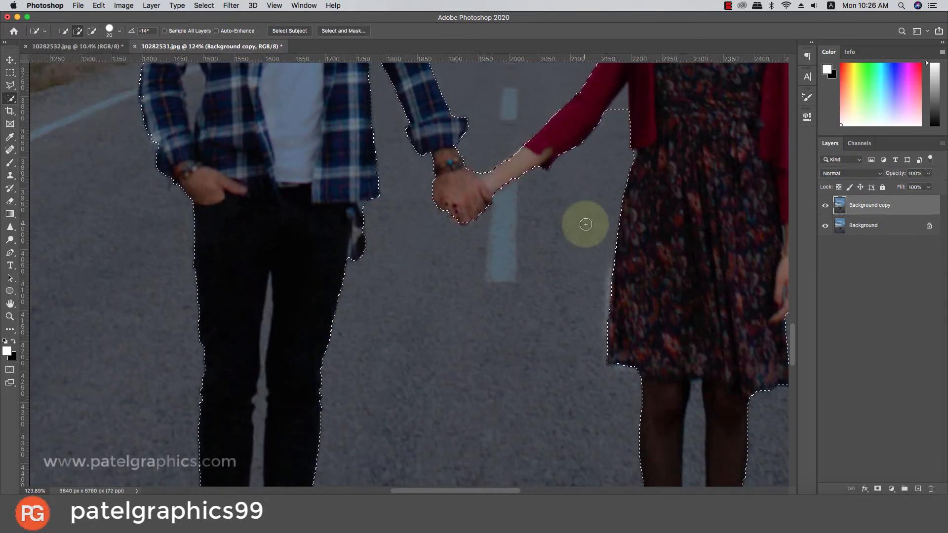
scroll(587, 222, up, 6)
key(bracketleft)
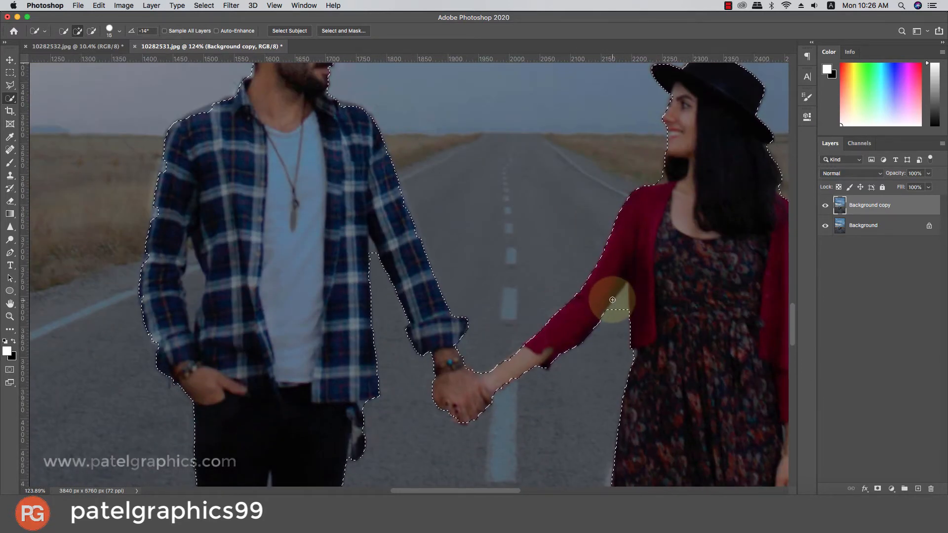
alt+click(625, 291)
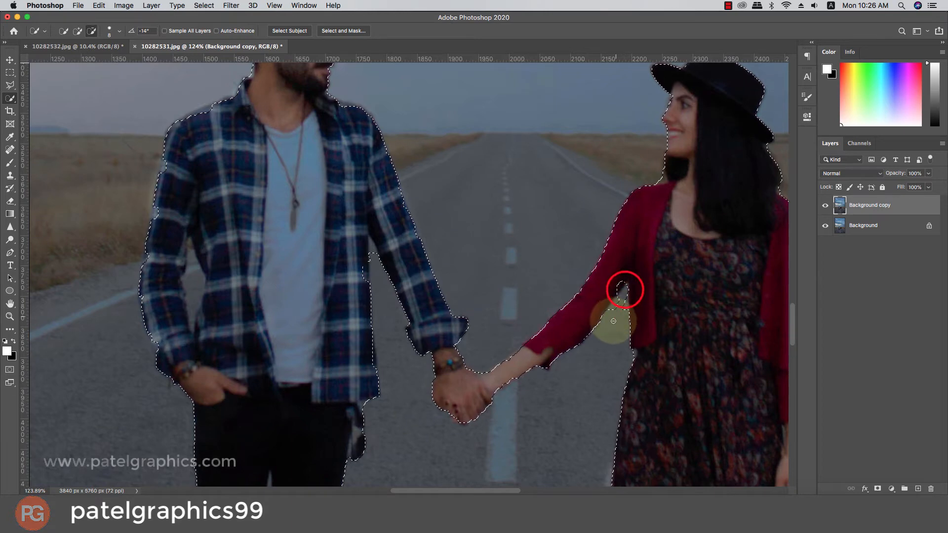
click(622, 286)
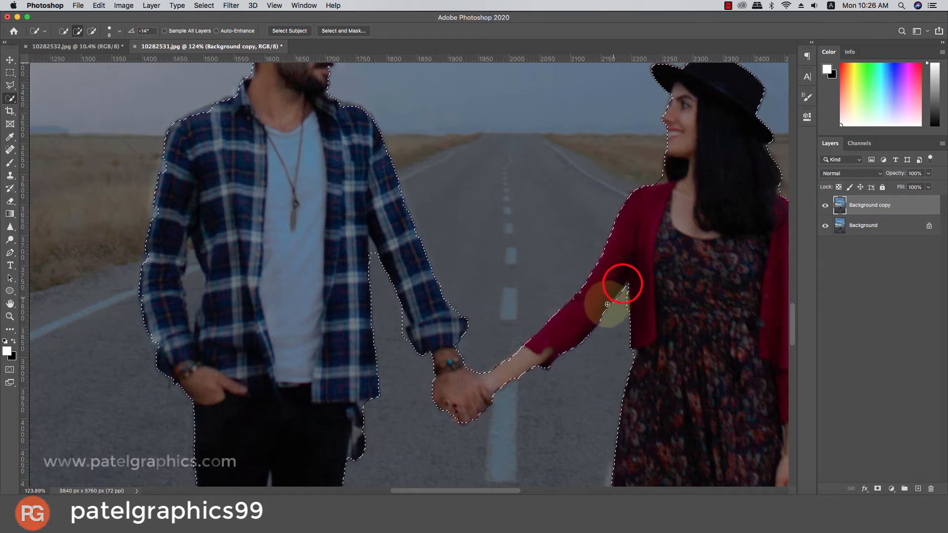
Subtract the background gap between the man's pocketed arm and his torso from the selection, including its narrow upper and lower ends.
scroll(607, 305, down, 6)
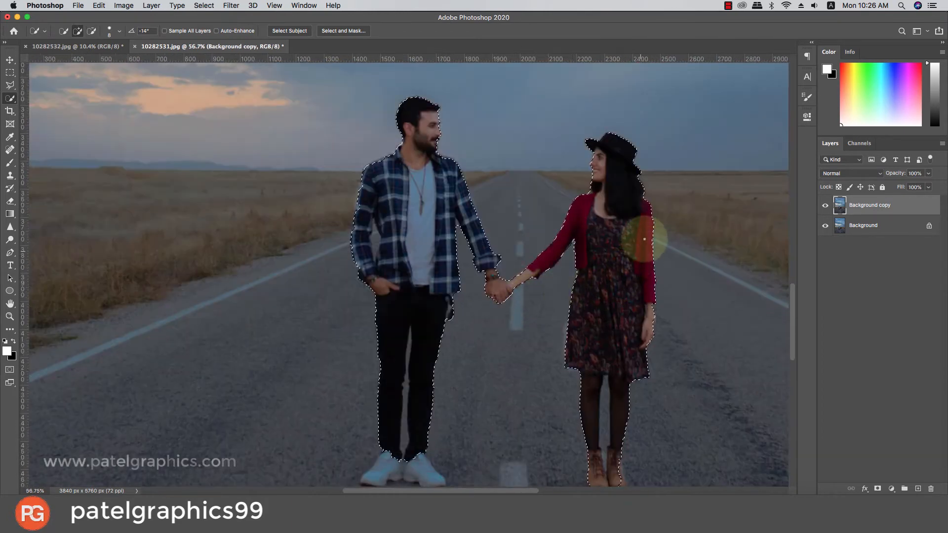
scroll(408, 269, down, 1)
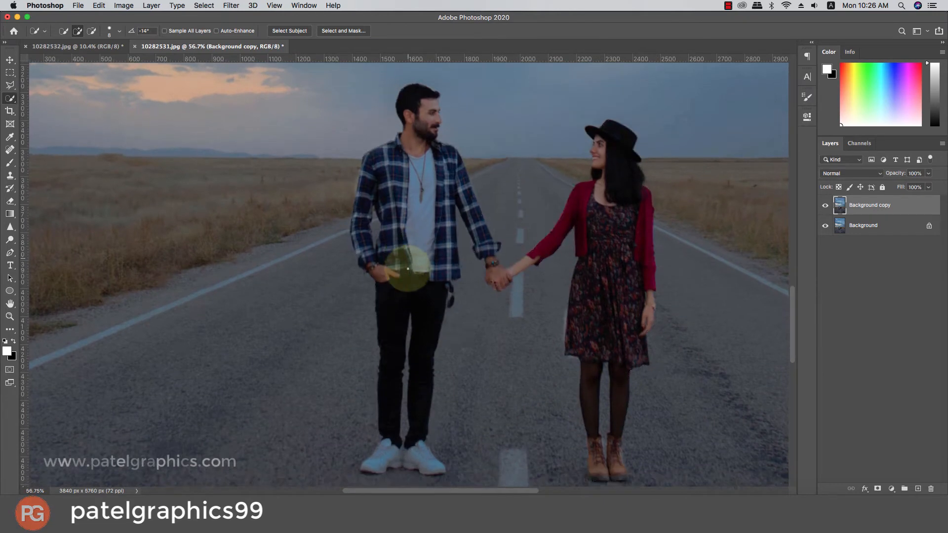
scroll(407, 269, down, 3)
scroll(401, 181, up, 5)
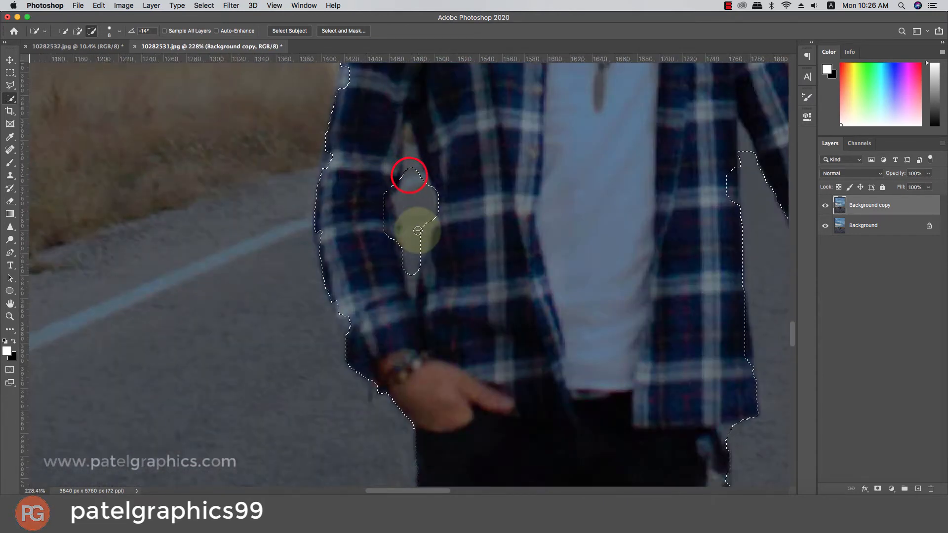
drag(408, 174, 405, 128)
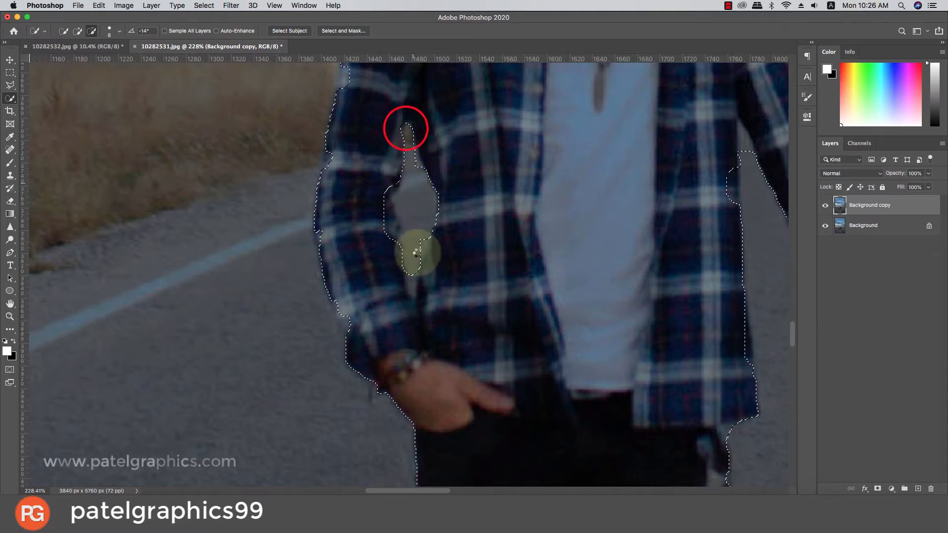
click(411, 285)
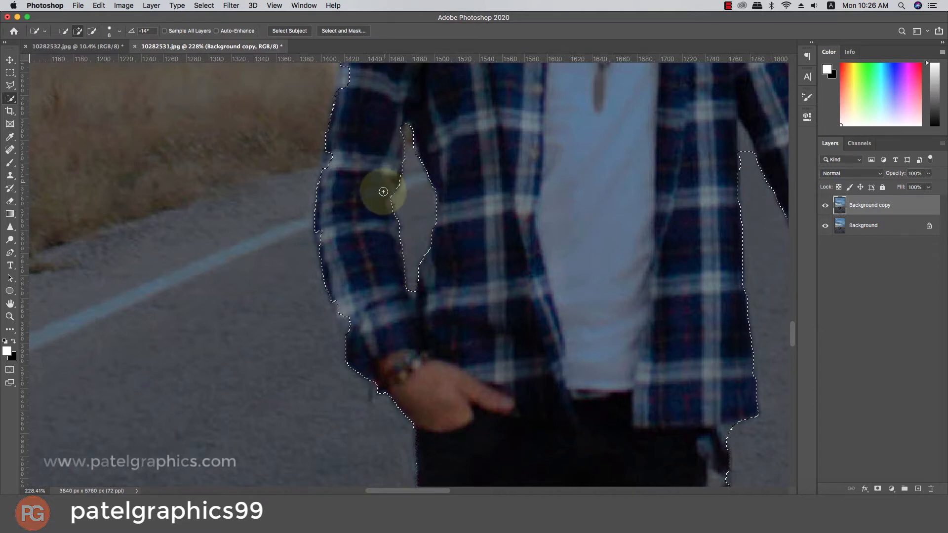
Subtract the strip of road between the man's legs from the selection, from the crotch down to the shoes.
scroll(395, 167, down, 12)
scroll(396, 163, down, 5)
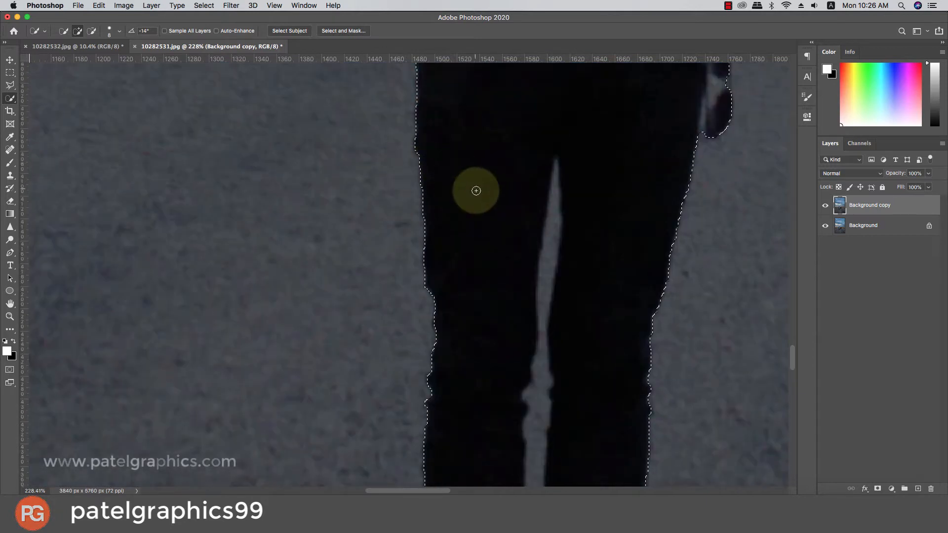
drag(554, 162, 535, 425)
scroll(537, 426, down, 7)
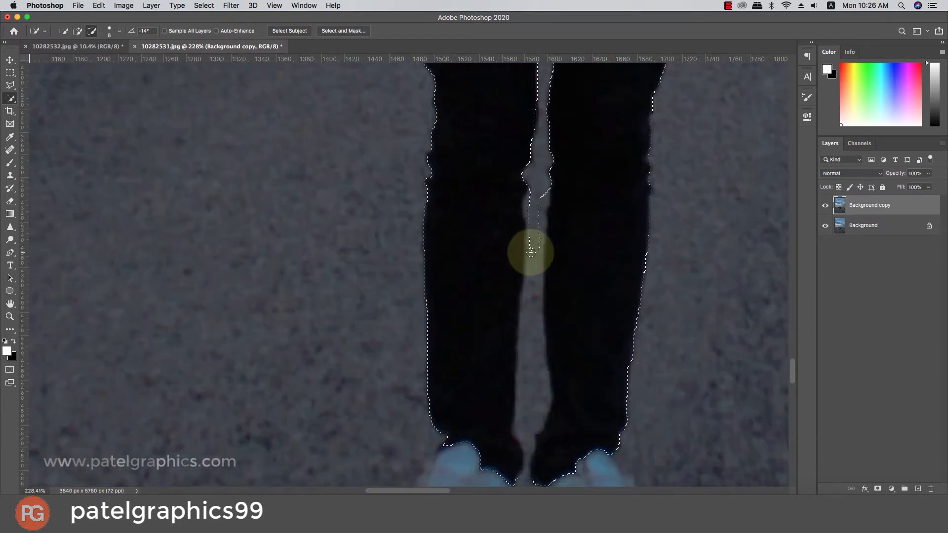
drag(529, 250, 526, 470)
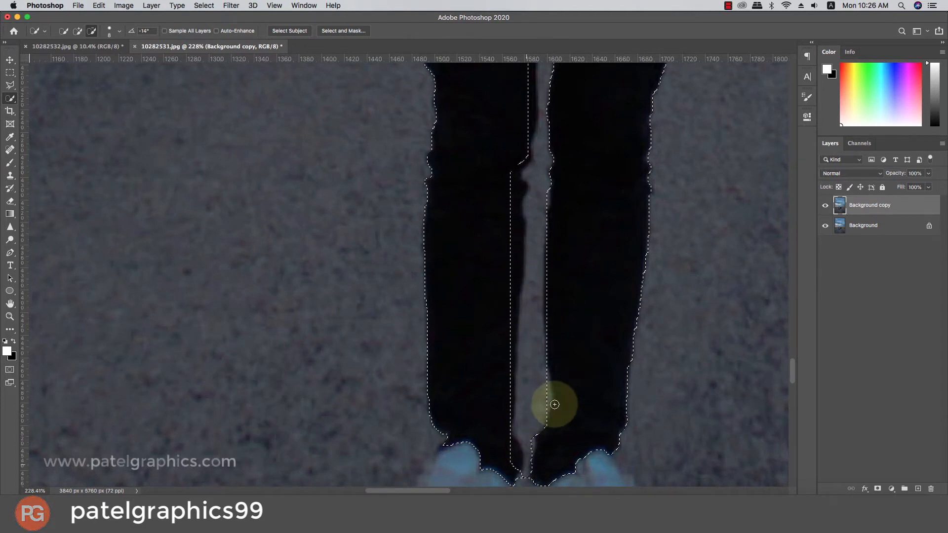
scroll(536, 346, down, 1)
drag(525, 273, 529, 217)
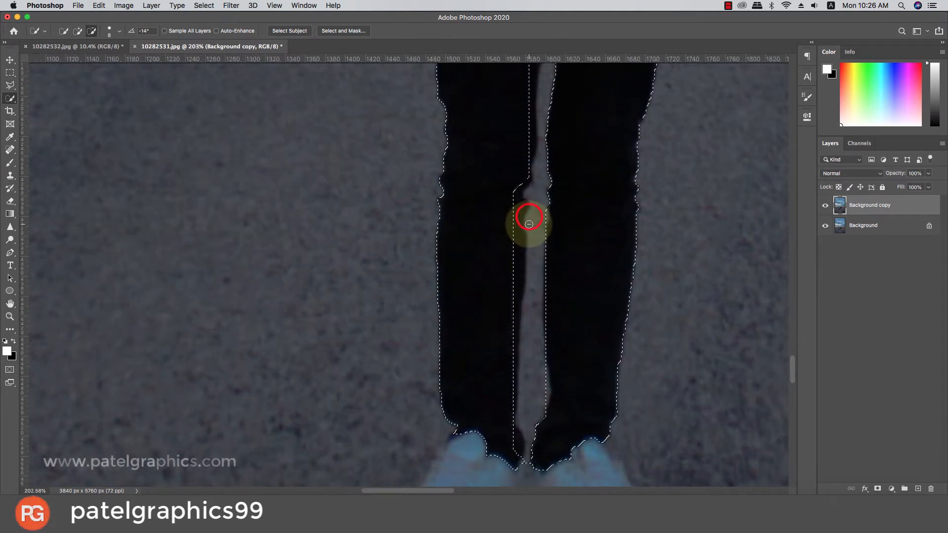
scroll(529, 208, up, 5)
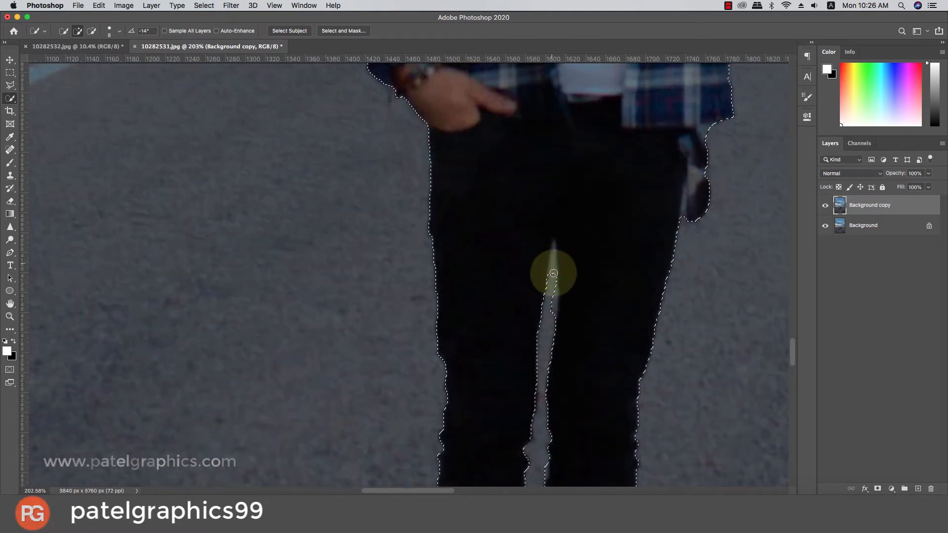
drag(553, 245, 553, 325)
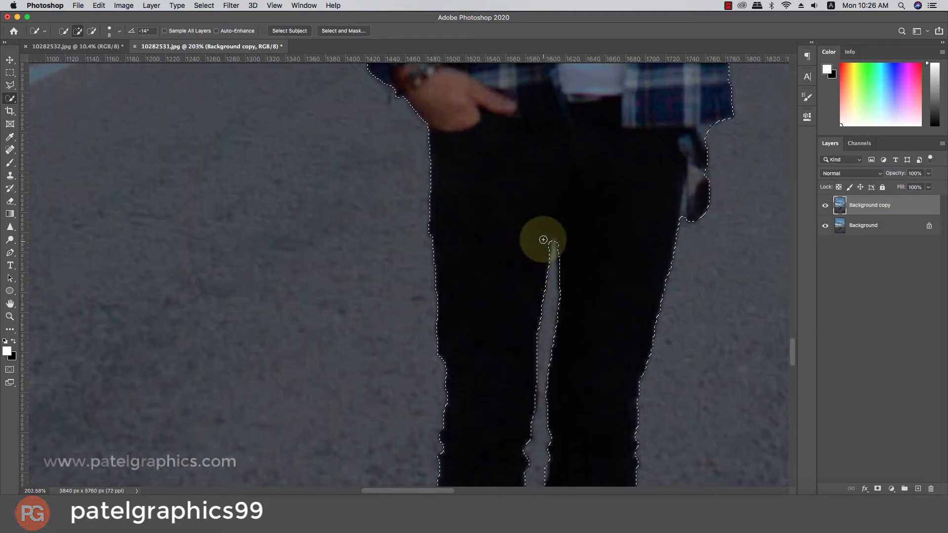
Add both of the man's white shoes to the selection and clean up the edges around the soles and ankles.
scroll(545, 238, down, 8)
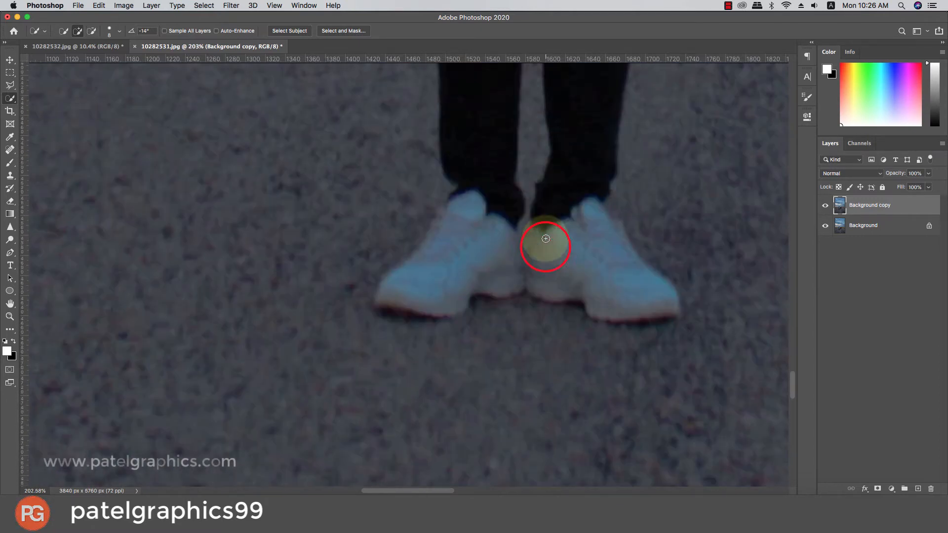
mouse_move(477, 200)
mouse_down()
mouse_move(426, 281)
mouse_move(388, 302)
mouse_move(425, 307)
mouse_move(472, 283)
mouse_move(559, 261)
mouse_move(545, 235)
mouse_move(460, 188)
mouse_move(448, 217)
mouse_move(481, 248)
mouse_move(466, 273)
mouse_move(380, 302)
mouse_move(380, 292)
mouse_move(389, 307)
mouse_move(457, 297)
mouse_move(393, 316)
mouse_move(452, 298)
mouse_move(387, 308)
mouse_move(387, 297)
mouse_move(416, 313)
mouse_up()
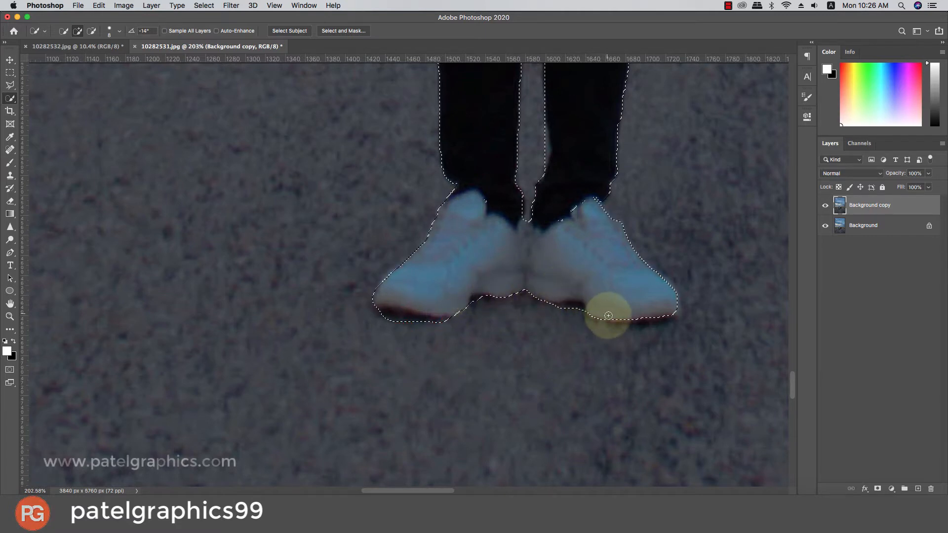
drag(607, 316, 664, 314)
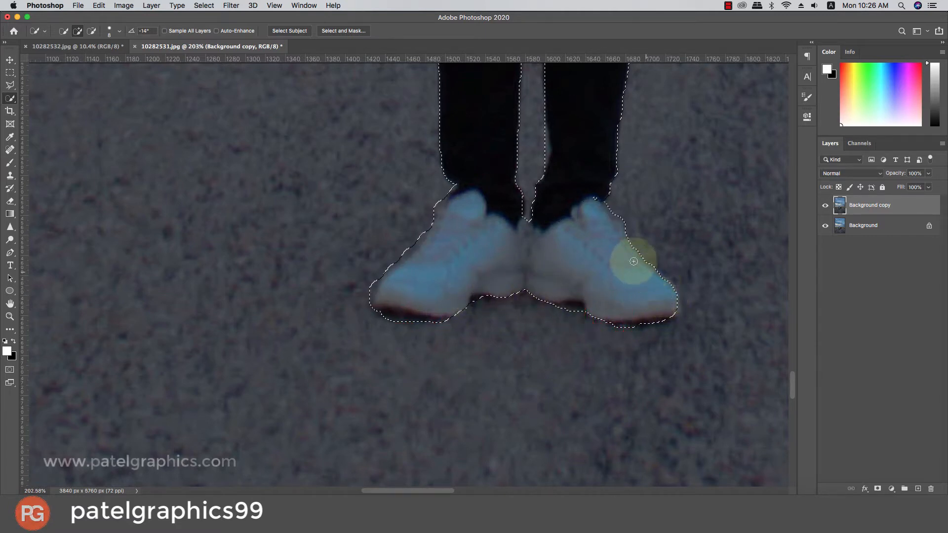
mouse_move(578, 198)
mouse_down()
mouse_move(597, 188)
mouse_move(589, 208)
mouse_move(538, 238)
mouse_move(520, 211)
mouse_up()
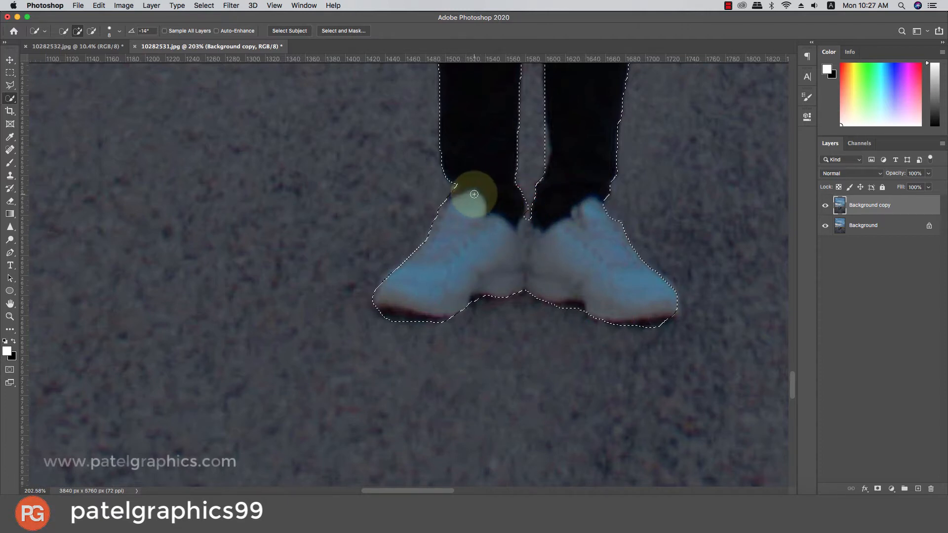
click(473, 195)
Add the missing toe and outer edge of the woman's brown boots to the selection.
scroll(461, 239, down, 5)
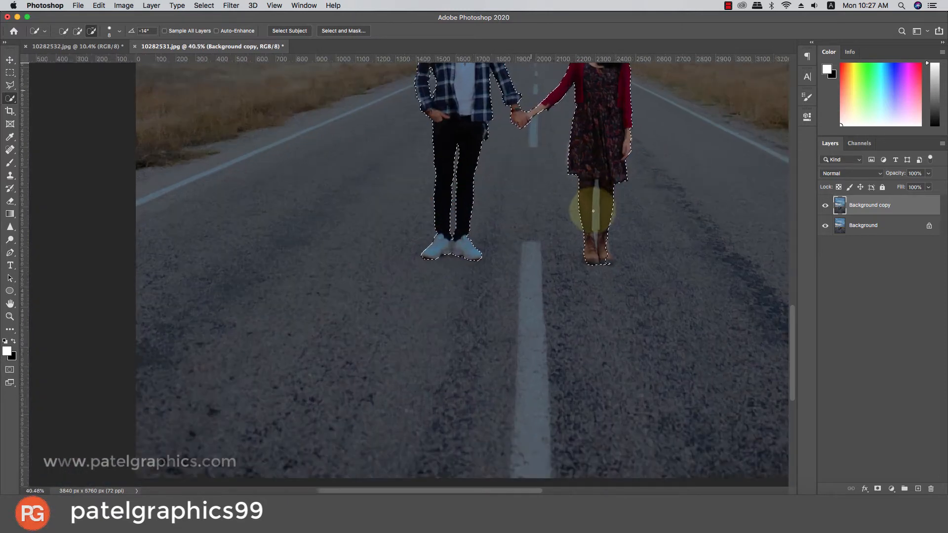
scroll(598, 237, up, 5)
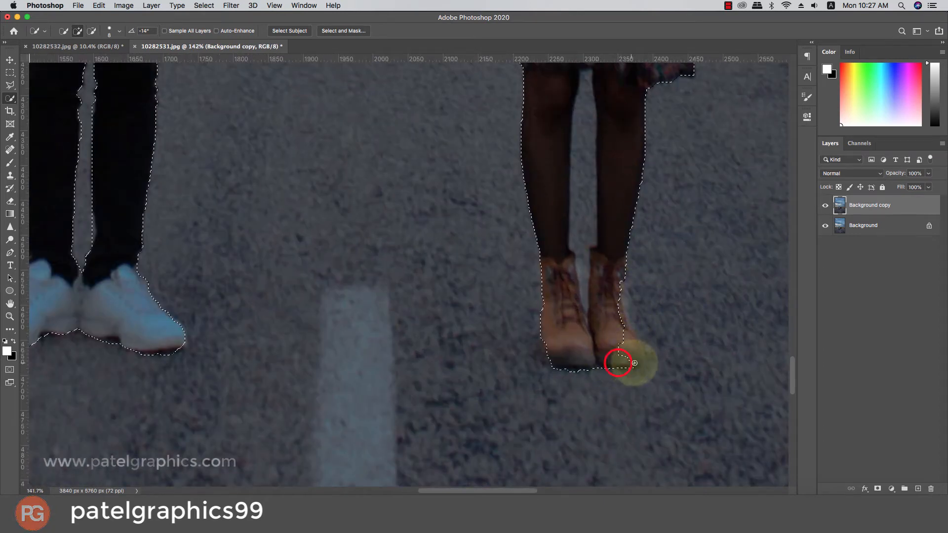
mouse_move(633, 342)
mouse_down()
mouse_move(607, 279)
mouse_move(628, 349)
mouse_up()
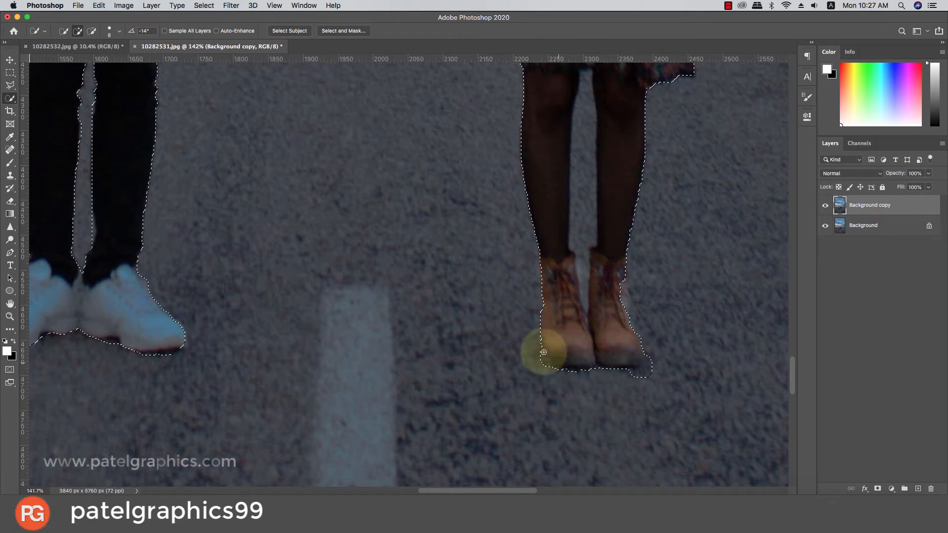
Subtract the road gap between the woman's legs and boots from the selection, up to the dress hem.
scroll(601, 192, up, 3)
key(alt)
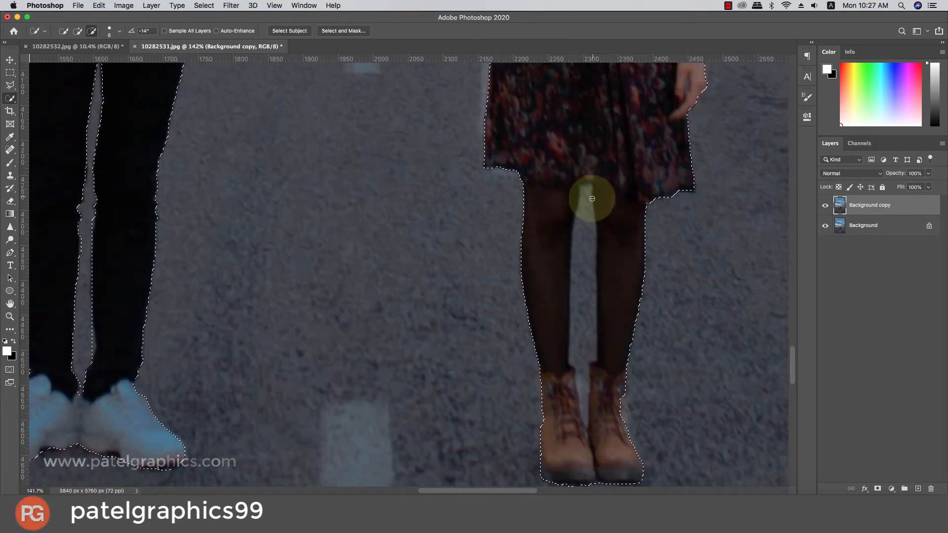
mouse_move(592, 199)
mouse_down()
mouse_move(580, 413)
mouse_move(576, 190)
mouse_move(586, 188)
mouse_up()
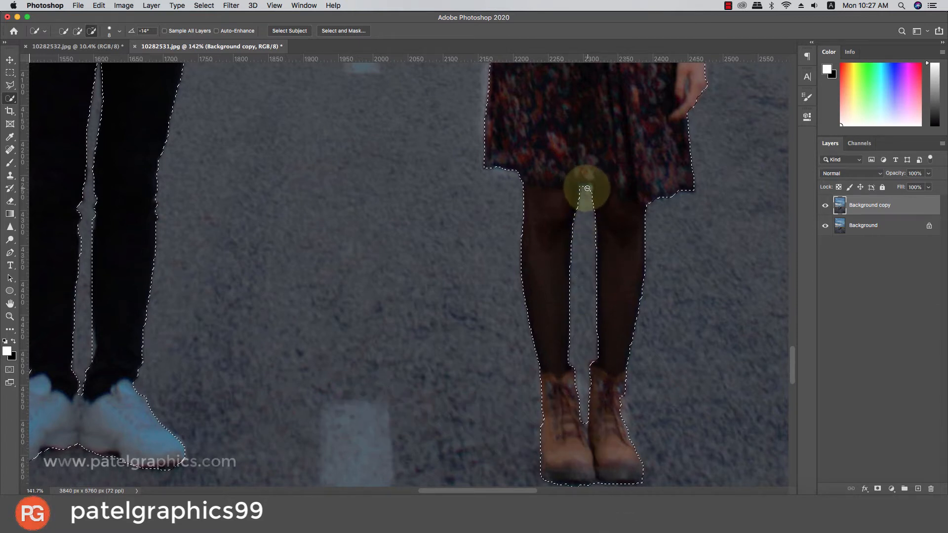
Refine the selection edge along the man's shoulder and include the shirt collar beside his neck.
scroll(538, 296, up, 5)
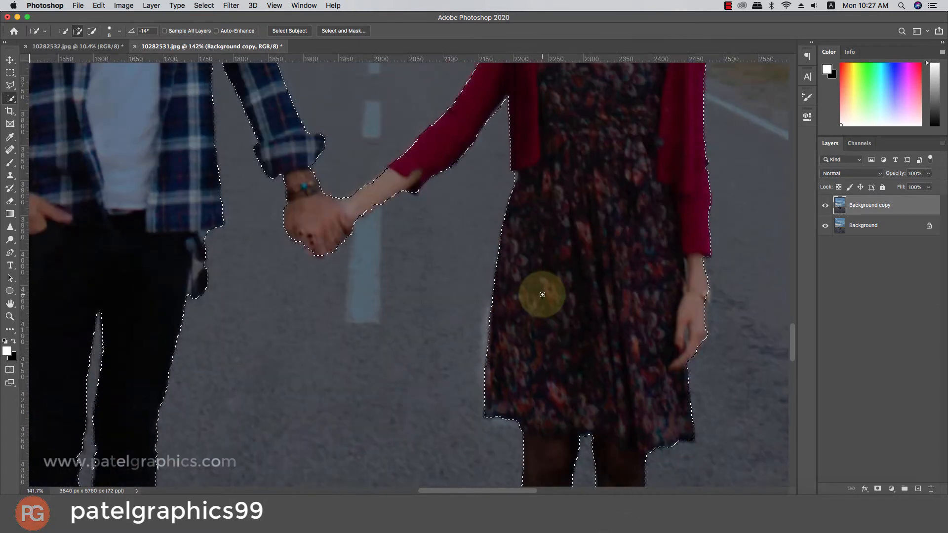
scroll(542, 294, up, 4)
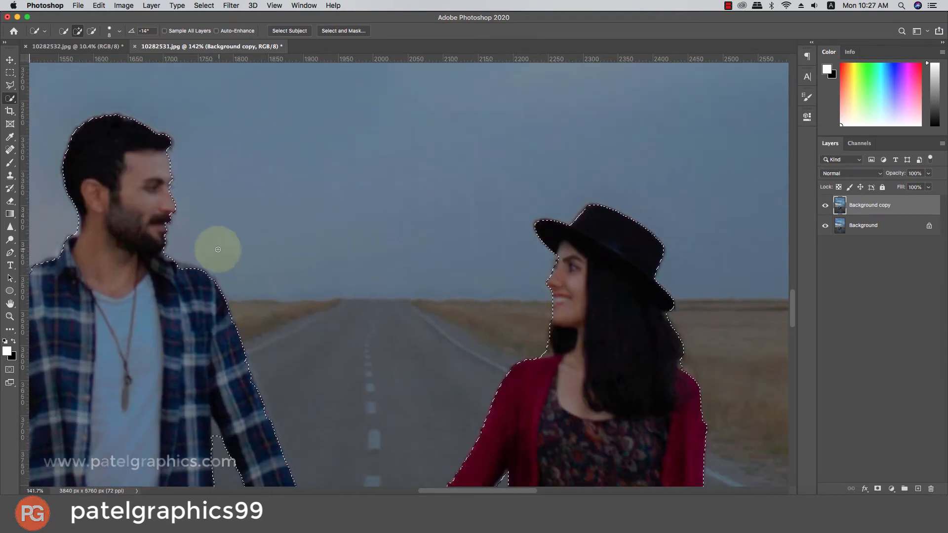
scroll(218, 250, down, 3)
scroll(206, 251, up, 5)
drag(204, 254, 276, 272)
scroll(287, 303, down, 3)
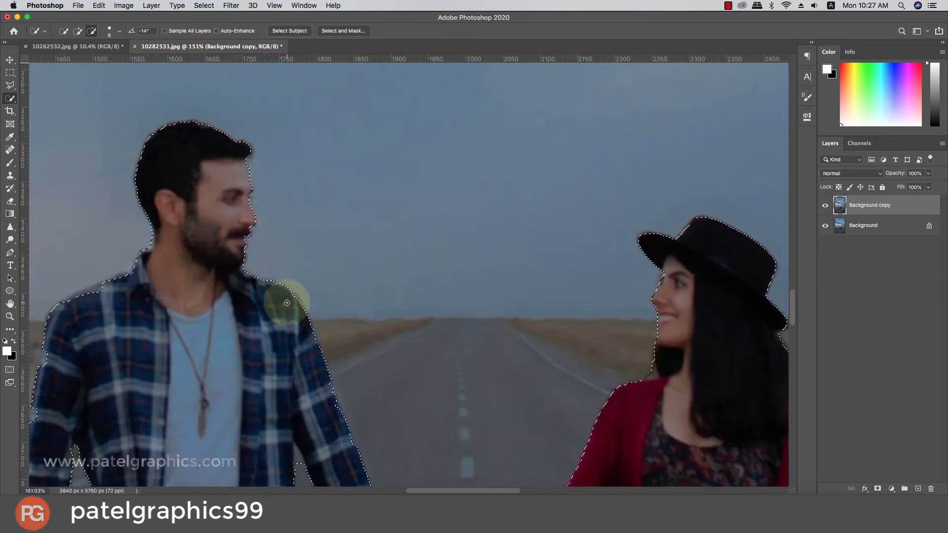
scroll(80, 263, up, 2)
mouse_move(113, 267)
mouse_down()
mouse_move(233, 206)
mouse_move(292, 210)
mouse_move(209, 246)
mouse_move(186, 268)
mouse_move(208, 220)
mouse_move(328, 172)
mouse_move(281, 206)
mouse_move(293, 203)
mouse_move(322, 180)
mouse_up()
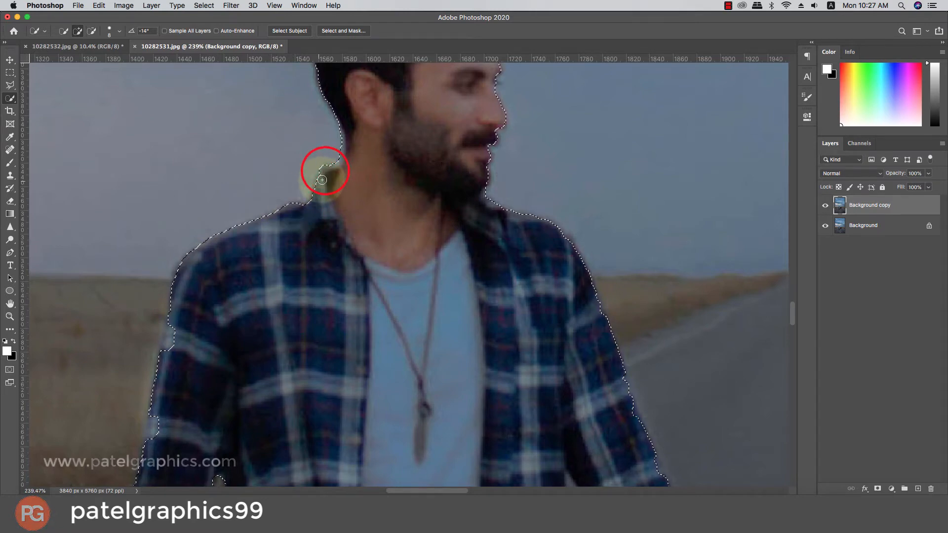
Correct the selection along the outer edge of the man's upper sleeve on the pocketed arm, filling in the notches.
scroll(148, 237, down, 10)
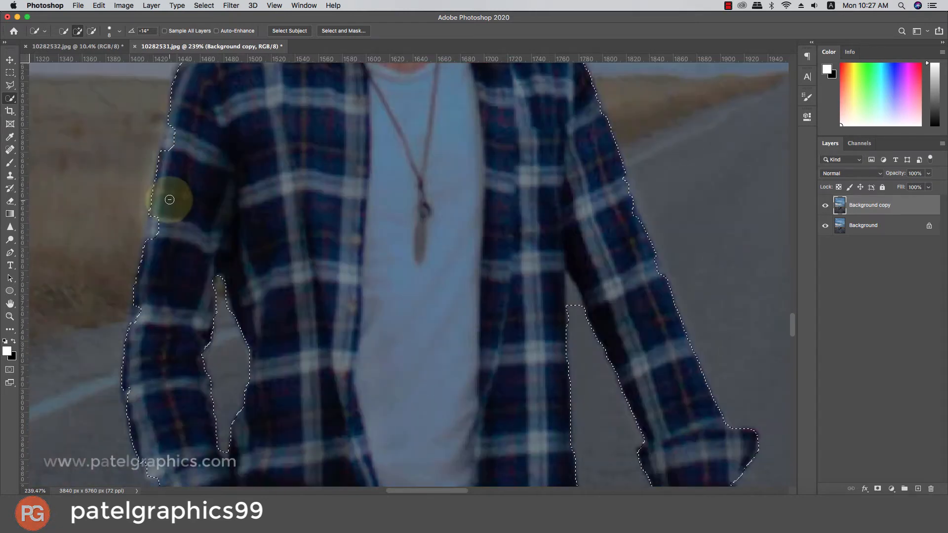
key(alt)
drag(174, 124, 169, 135)
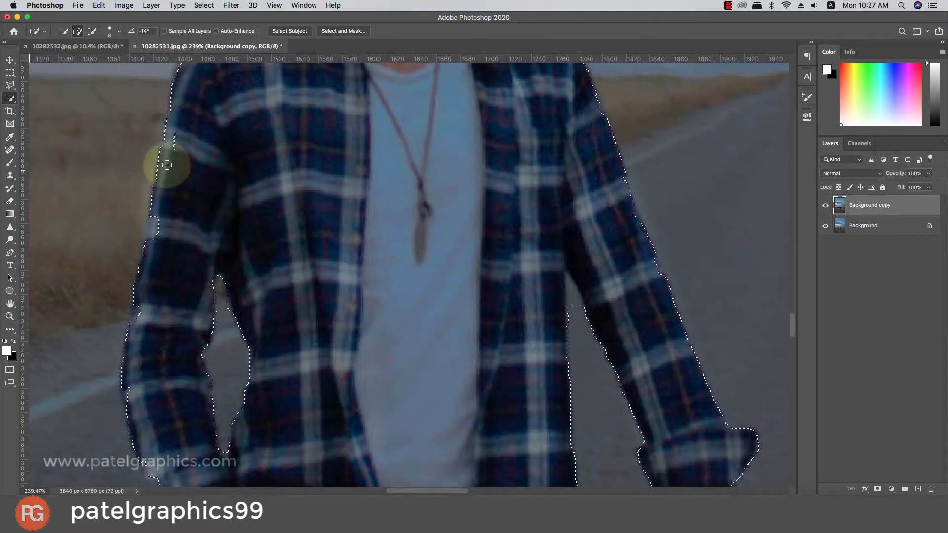
click(170, 155)
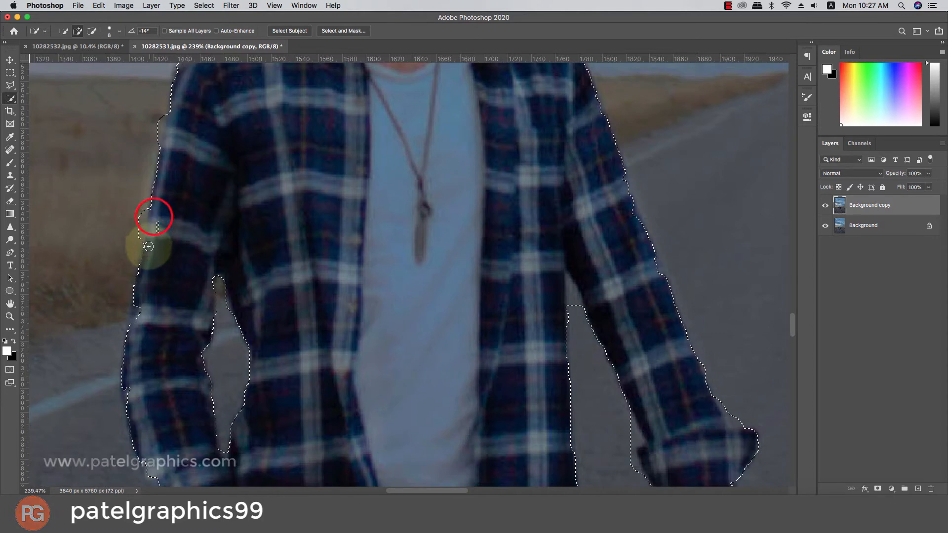
scroll(140, 291, down, 5)
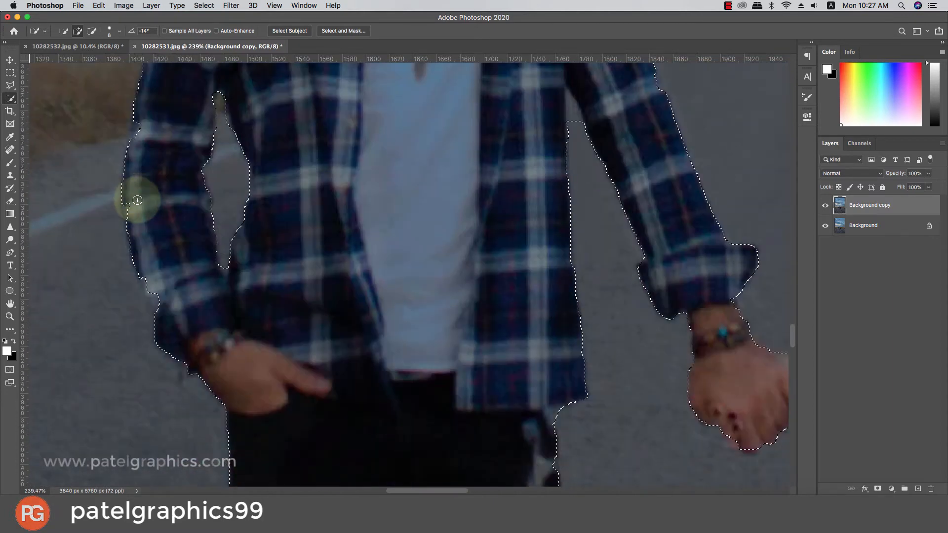
Extend the selection along the outer edge of the man's lower sleeve, from the elbow to the rolled cuff of the pocketed arm.
click(136, 122)
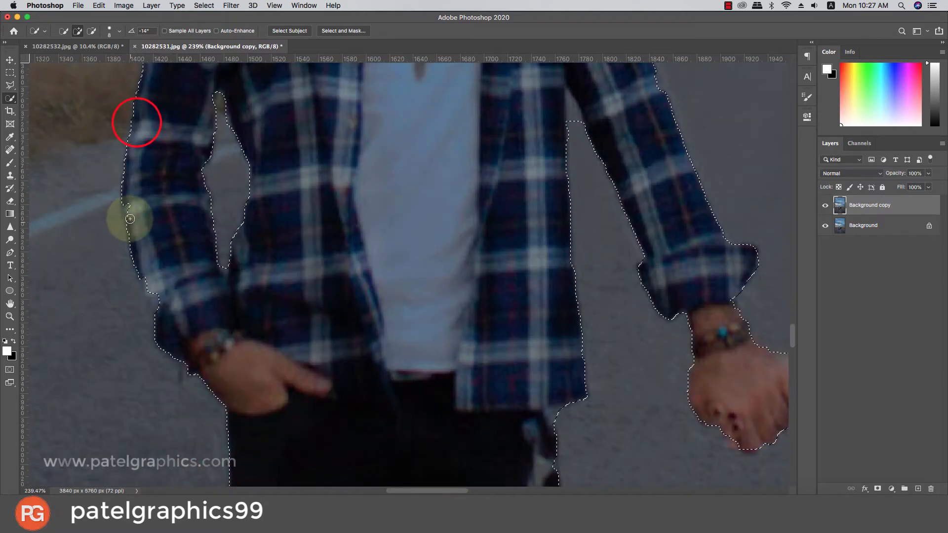
click(145, 282)
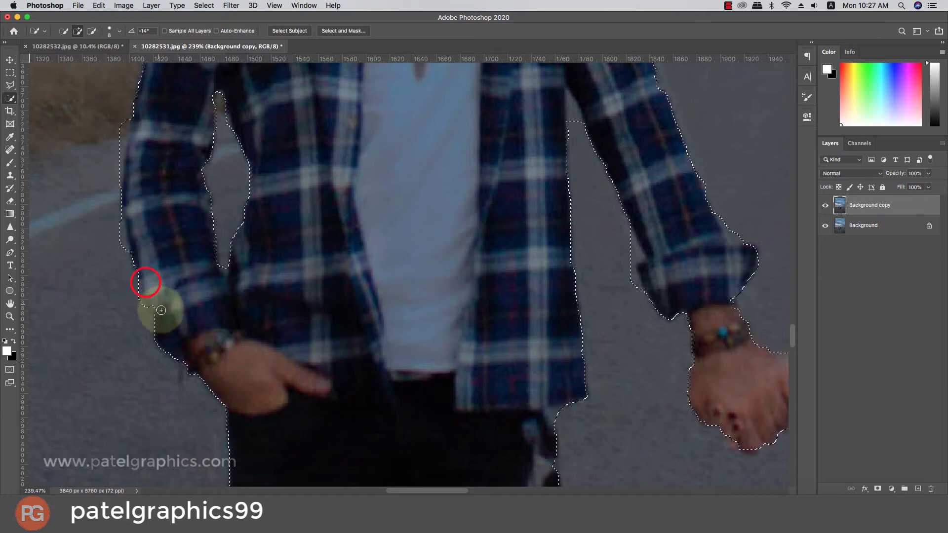
Refine the couple's selection in Select and Mask with radius 2 px, smooth 3, feather 0.6 px and shift edge -17%.
scroll(169, 286, down, 2)
scroll(201, 286, down, 6)
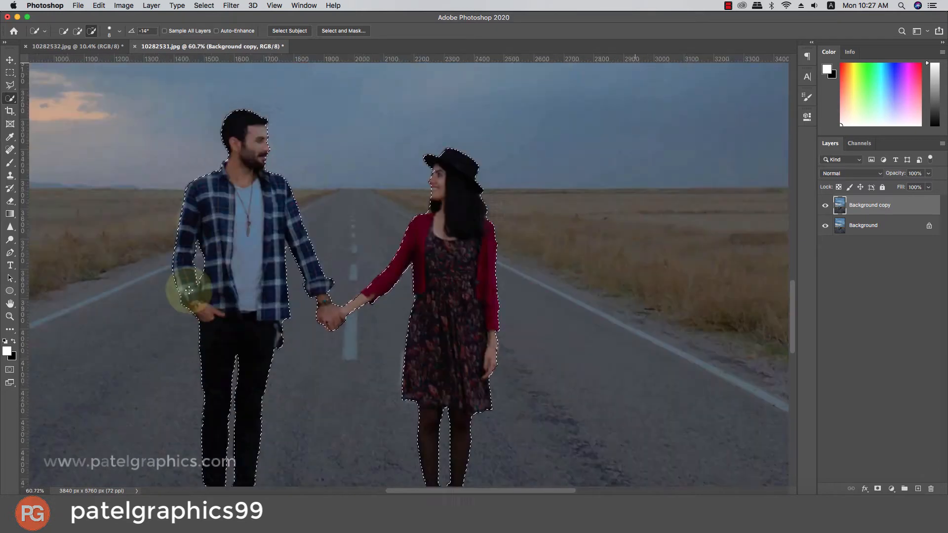
scroll(202, 262, up, 2)
scroll(201, 264, down, 3)
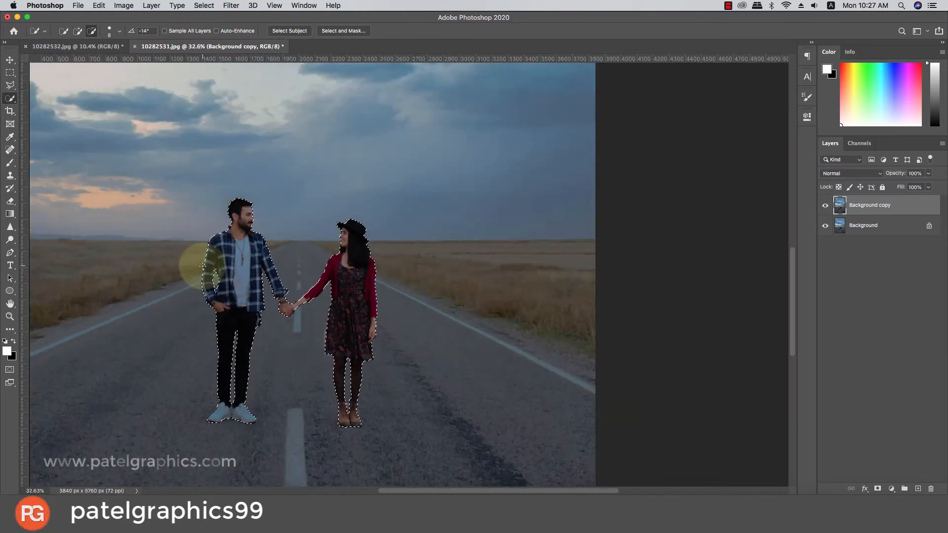
scroll(200, 296, up, 1)
scroll(202, 321, up, 1)
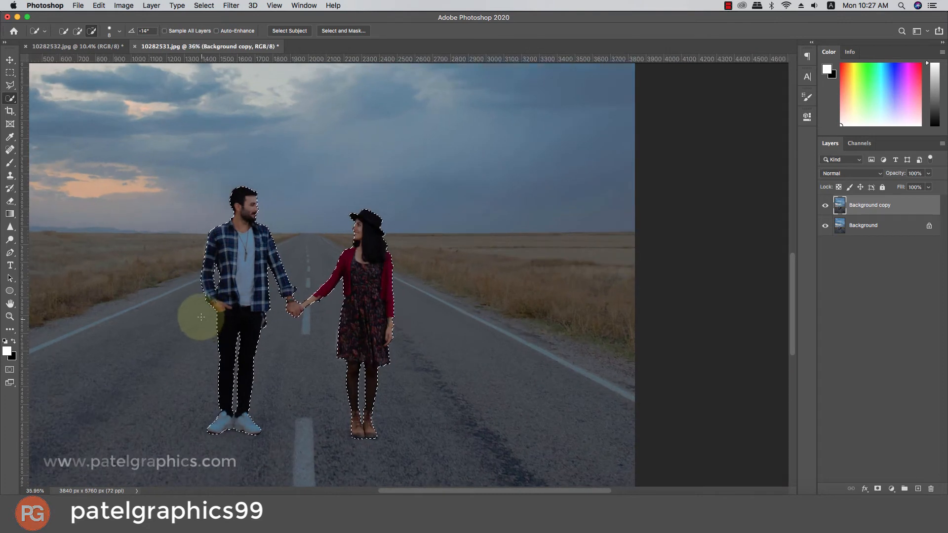
click(359, 33)
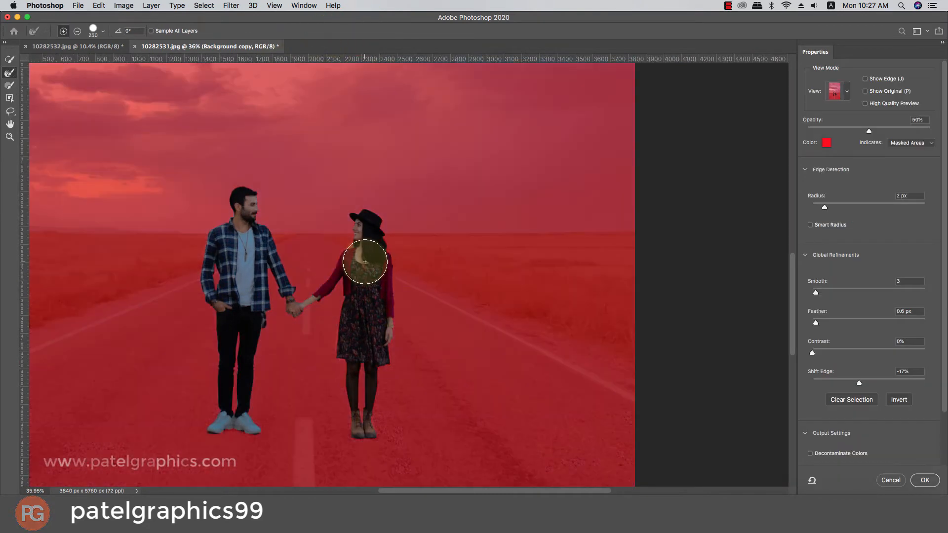
click(930, 483)
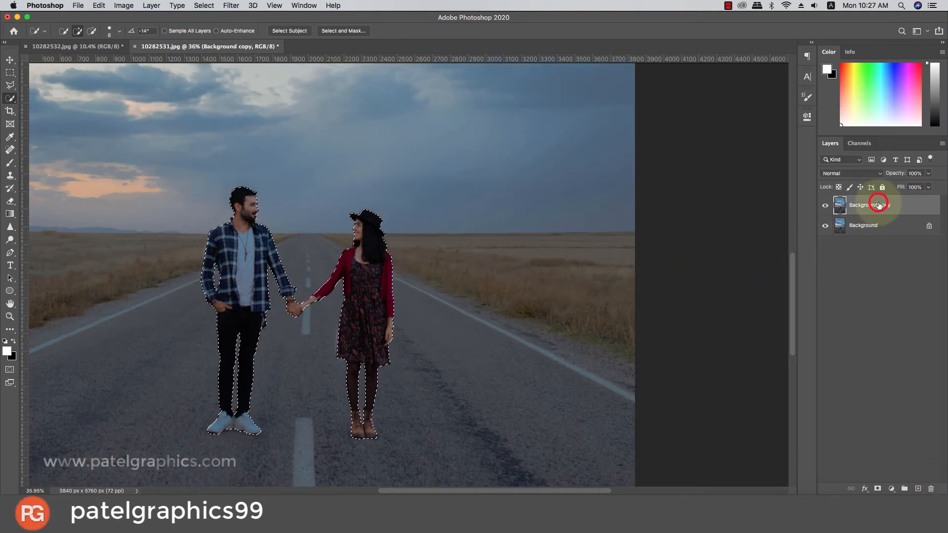
Mask the Background copy layer with the selection and hide the Background layer to isolate the couple.
click(877, 489)
click(824, 226)
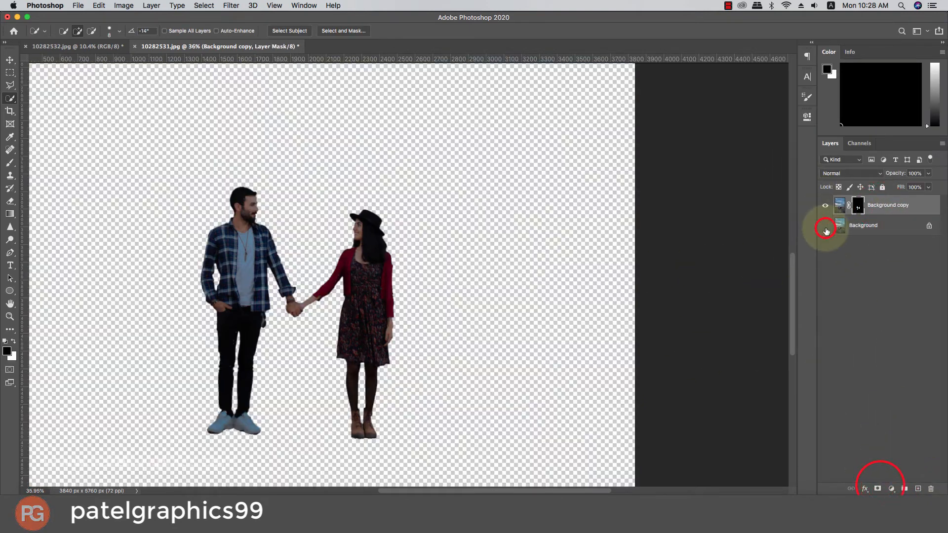
Move the masked couple into 10282532.jpg and position them on the road in front of the seated couple.
key(v)
scroll(372, 299, down, 8)
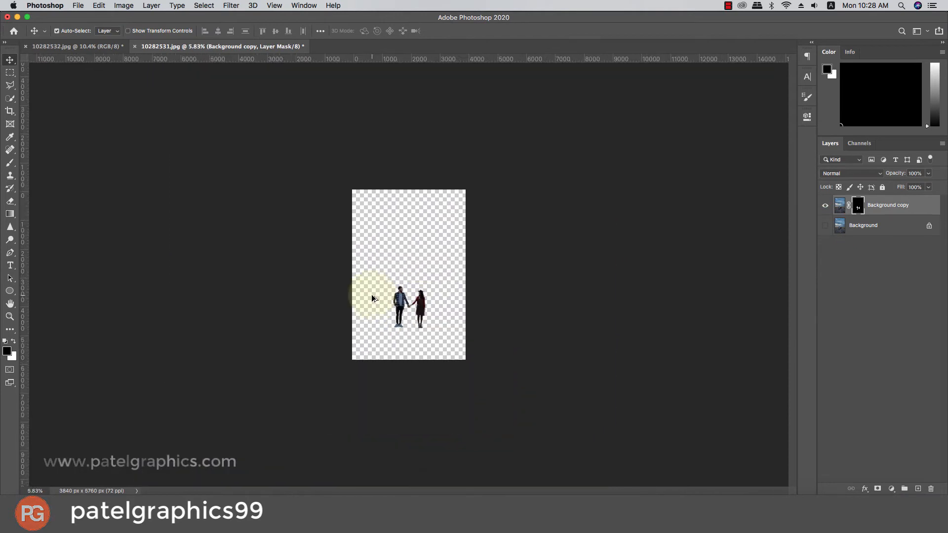
scroll(438, 323, up, 5)
drag(467, 341, 408, 275)
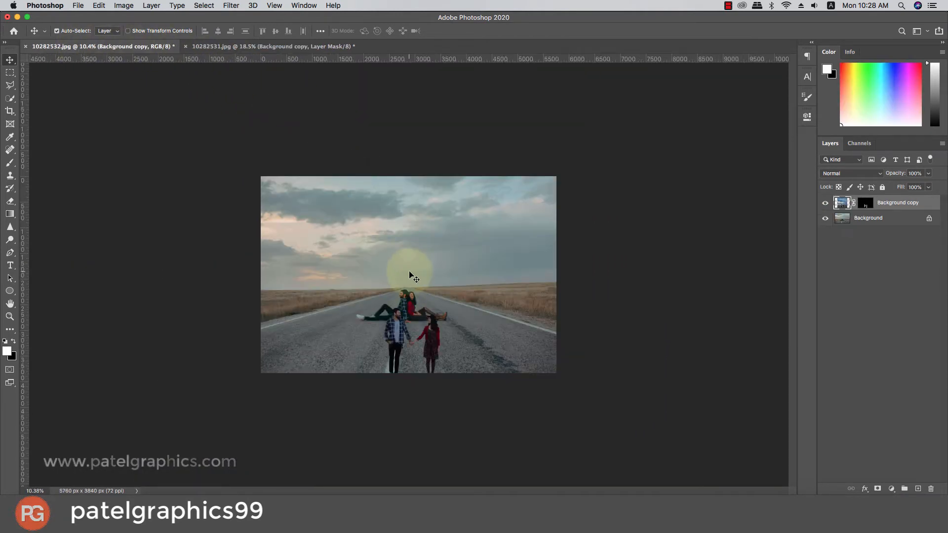
drag(434, 335, 428, 293)
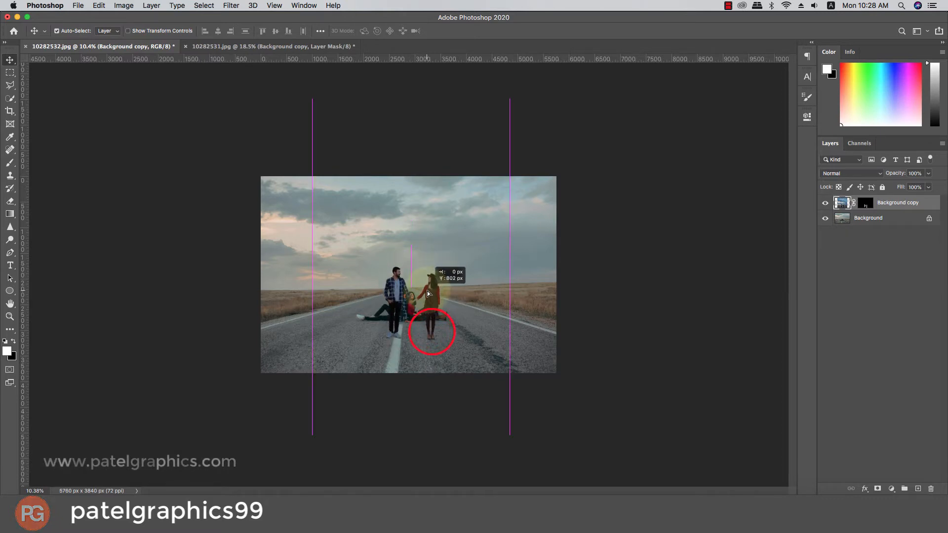
Scale the standing couple proportionally to about 174% and place their feet on the road in front of the seated couple.
key(w)
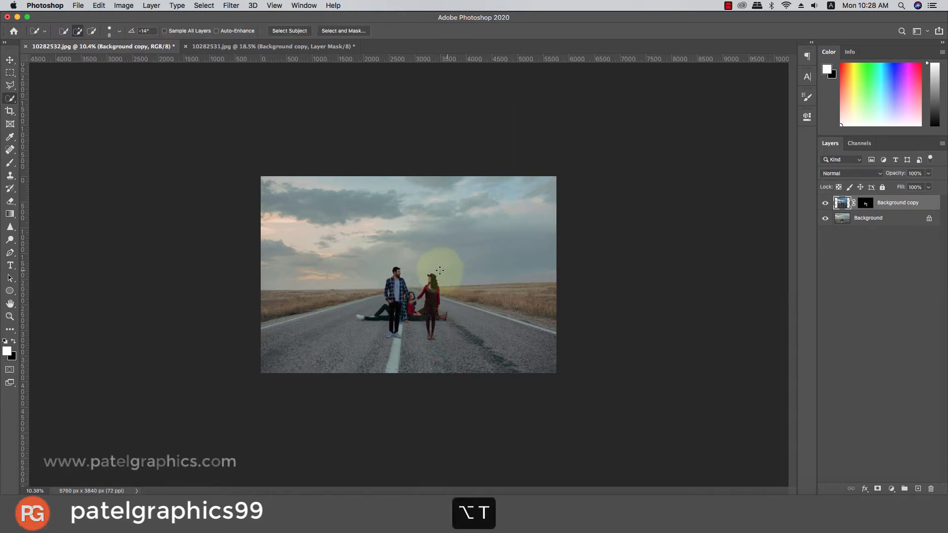
key(super+t)
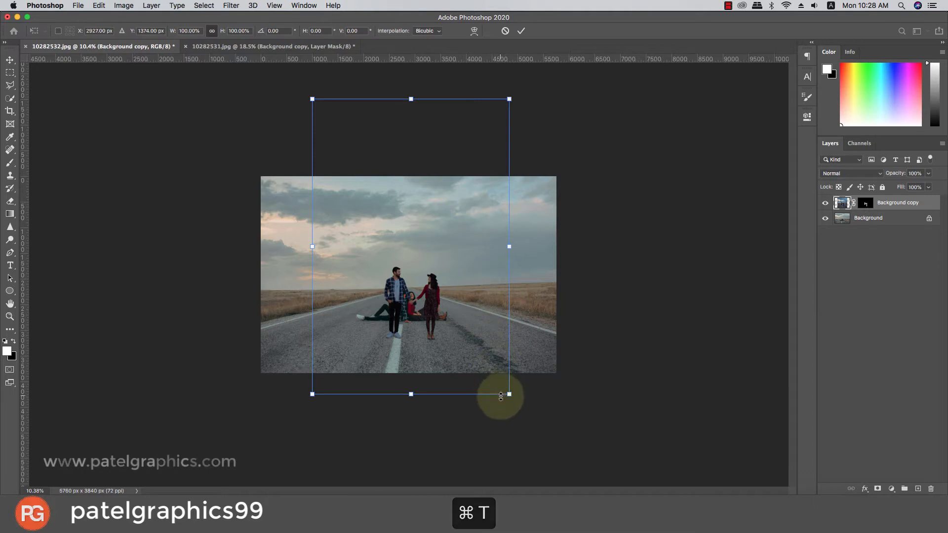
drag(507, 393, 565, 469)
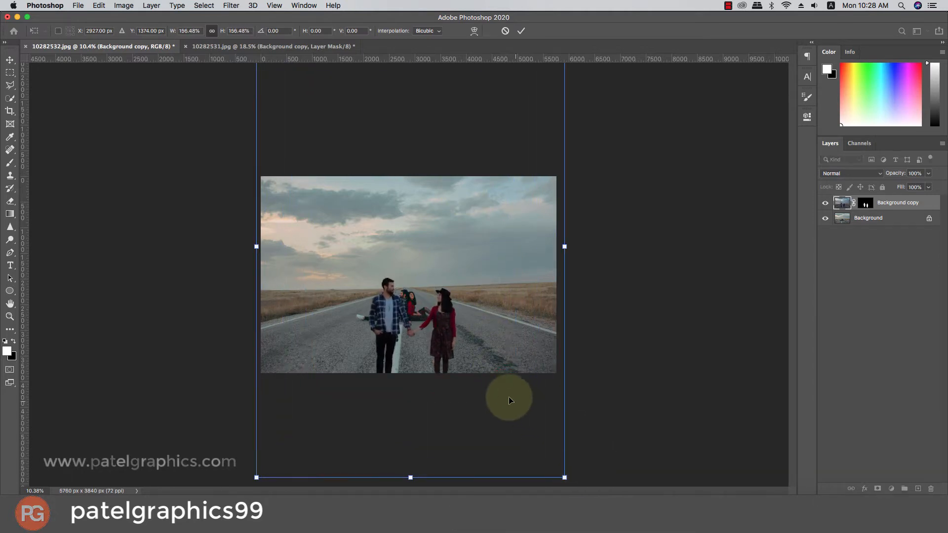
drag(494, 392, 482, 335)
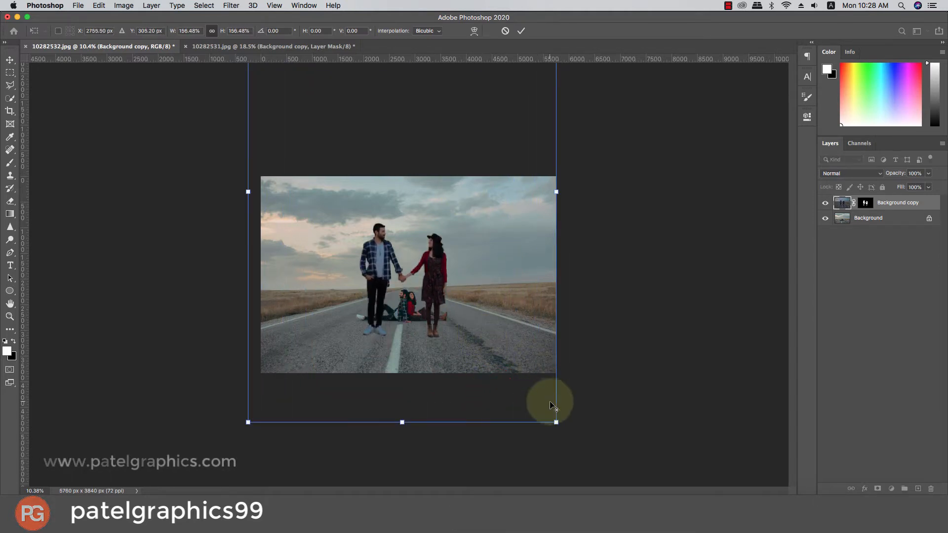
drag(556, 423, 561, 432)
drag(499, 384, 487, 379)
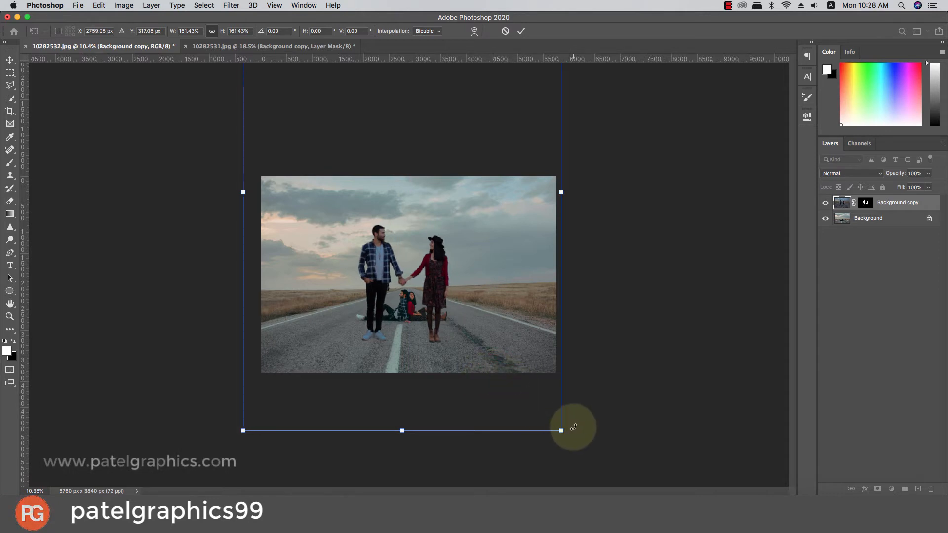
drag(561, 429, 561, 430)
drag(514, 373, 517, 365)
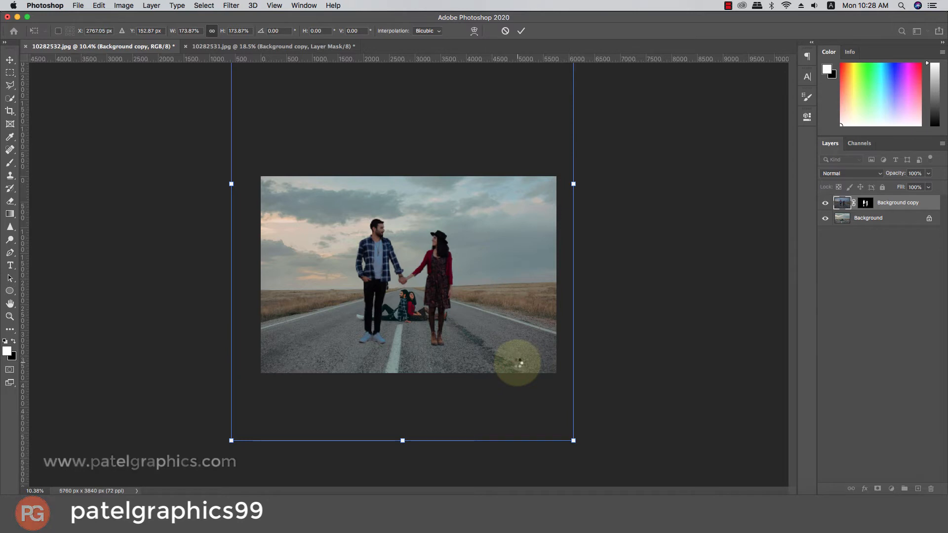
key(Return)
Paint black on the couple's layer mask along the man's shoe soles with a 150 px brush at 37% opacity.
key(w)
scroll(419, 352, up, 5)
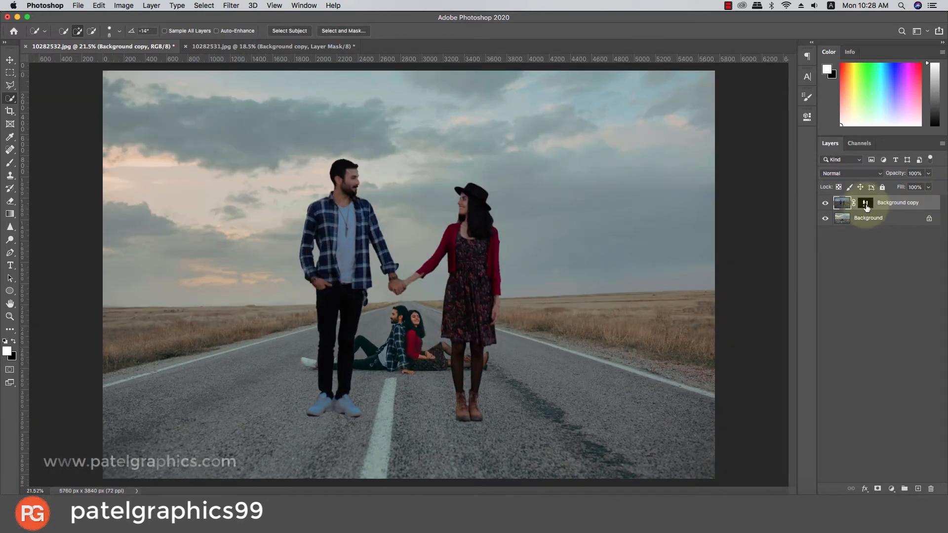
click(866, 203)
key(b)
scroll(314, 413, up, 5)
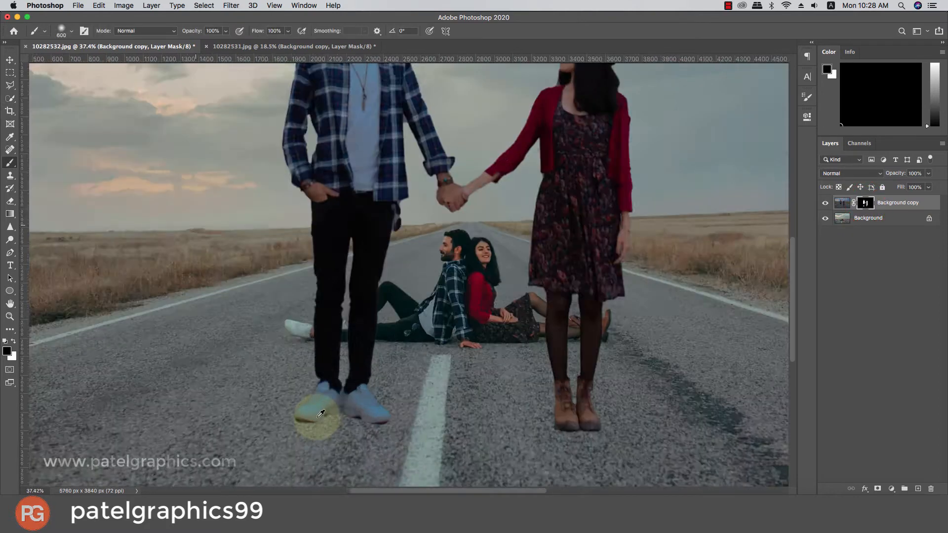
key([)
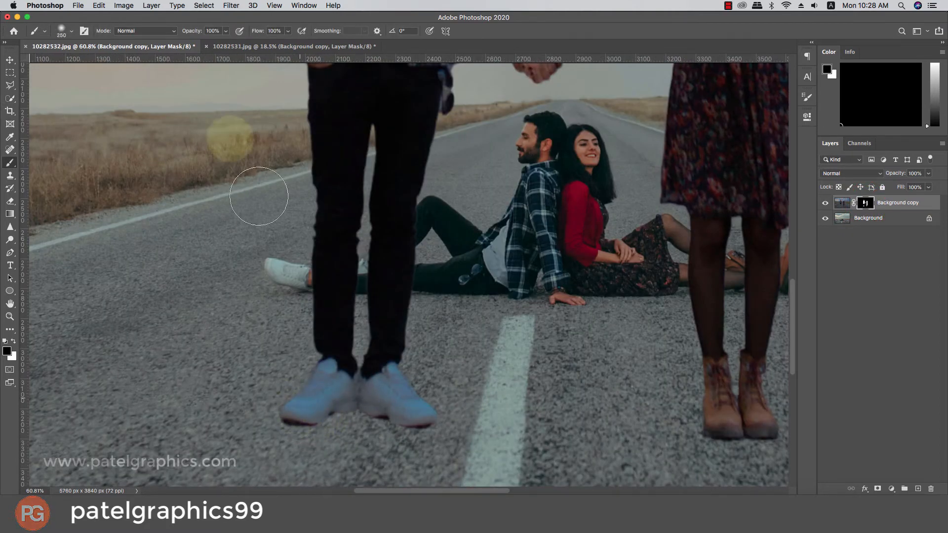
click(225, 31)
click(197, 43)
key([)
key([)
key([)
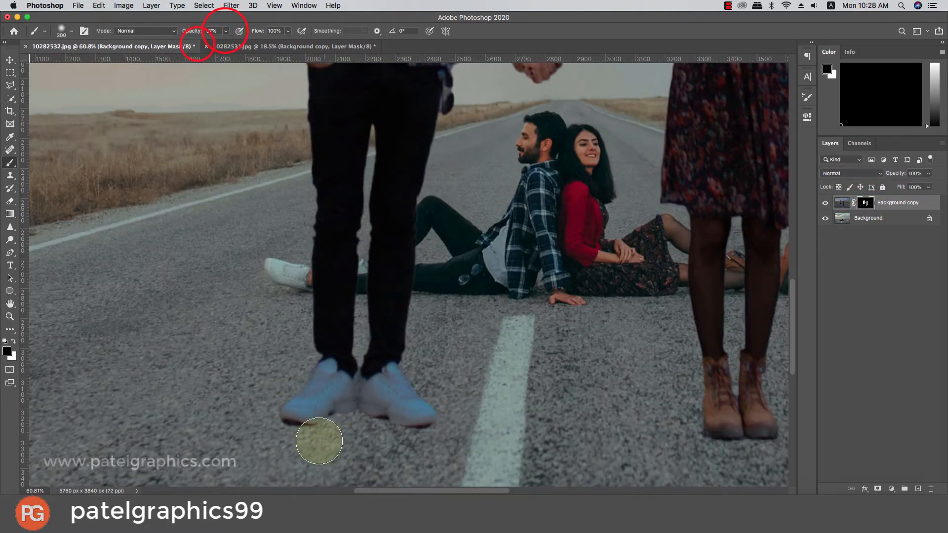
mouse_move(296, 423)
mouse_down()
mouse_move(370, 406)
mouse_move(426, 420)
mouse_up()
Paint white on the layer mask to restore the faded upper parts of the man's blue shoes.
key(x)
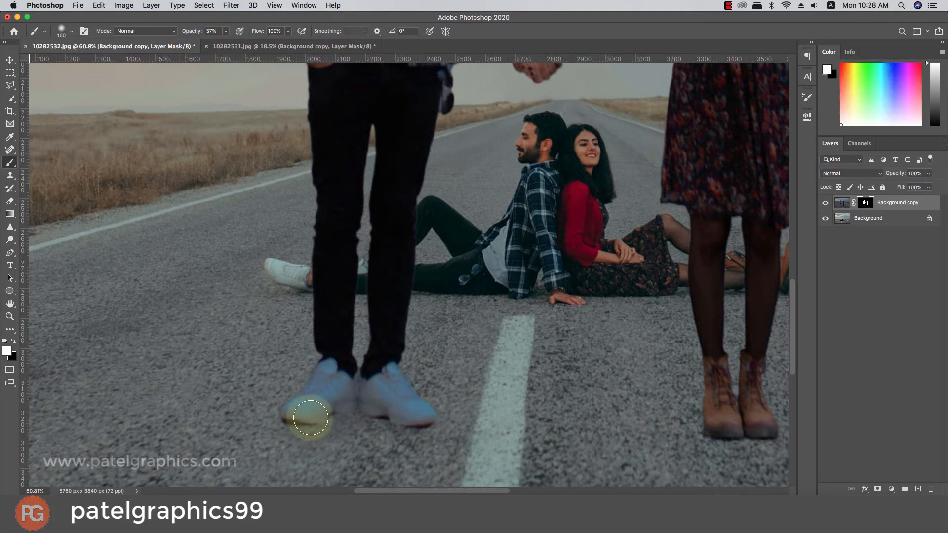
click(284, 417)
drag(340, 408, 363, 407)
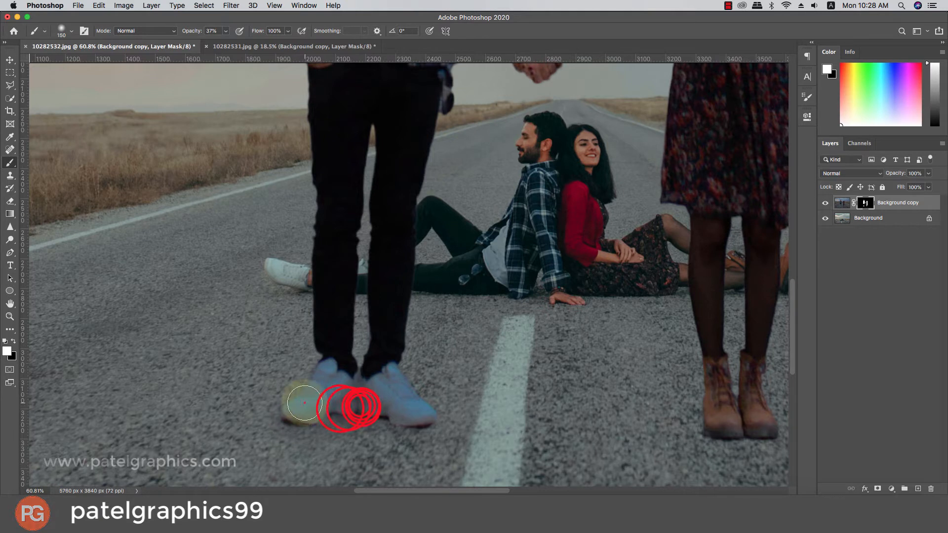
click(302, 402)
click(362, 397)
click(382, 398)
click(386, 398)
Blend the soles of the woman's brown boots into the road on the layer mask and restore the boots' upper parts.
click(738, 405)
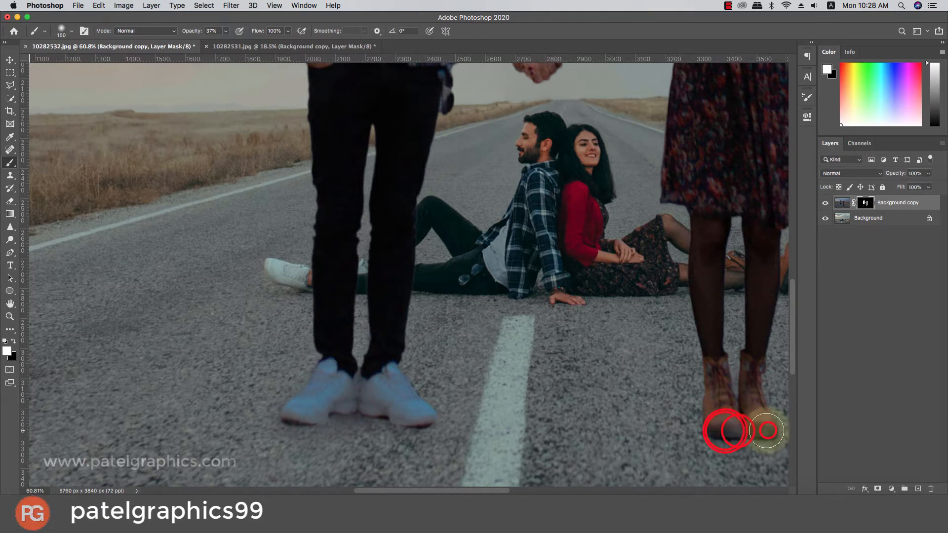
click(763, 432)
click(720, 423)
click(718, 411)
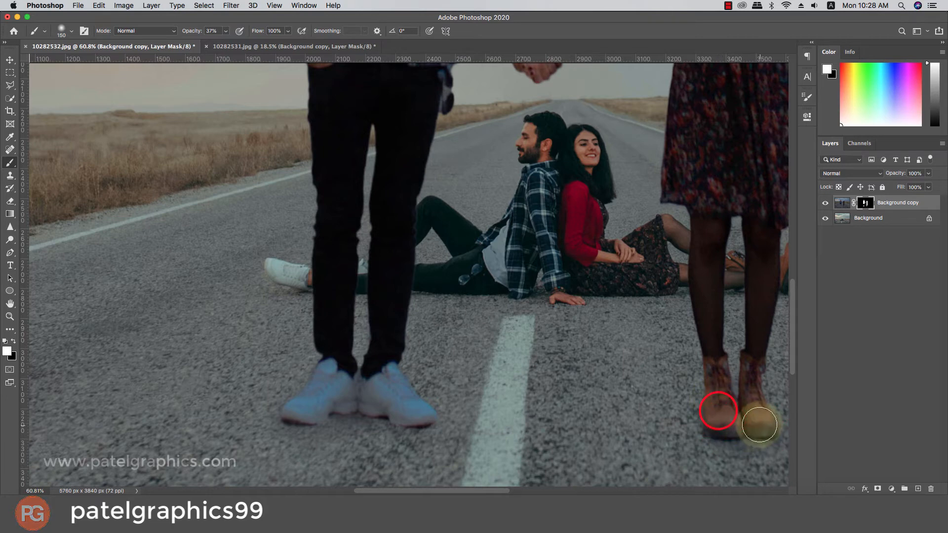
scroll(346, 414, down, 3)
scroll(346, 419, down, 5)
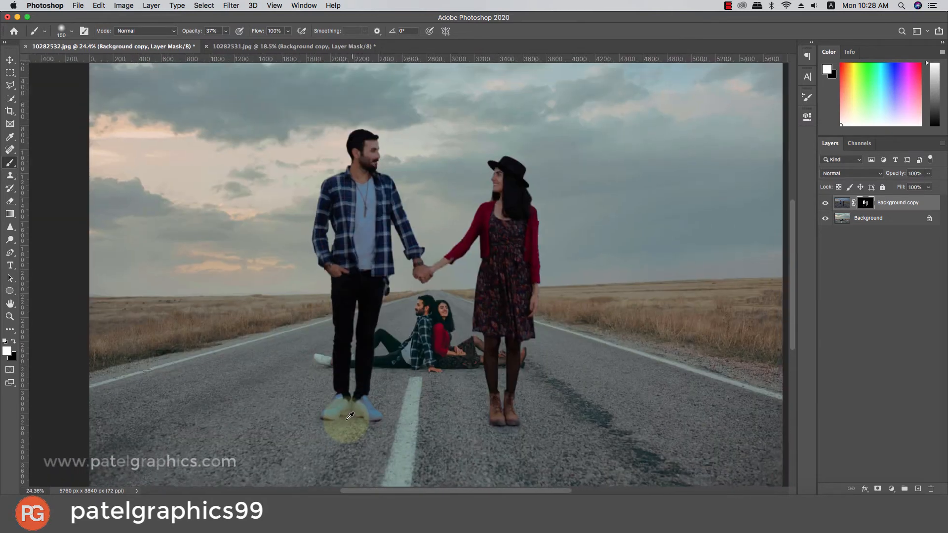
scroll(435, 374, up, 2)
scroll(442, 375, up, 2)
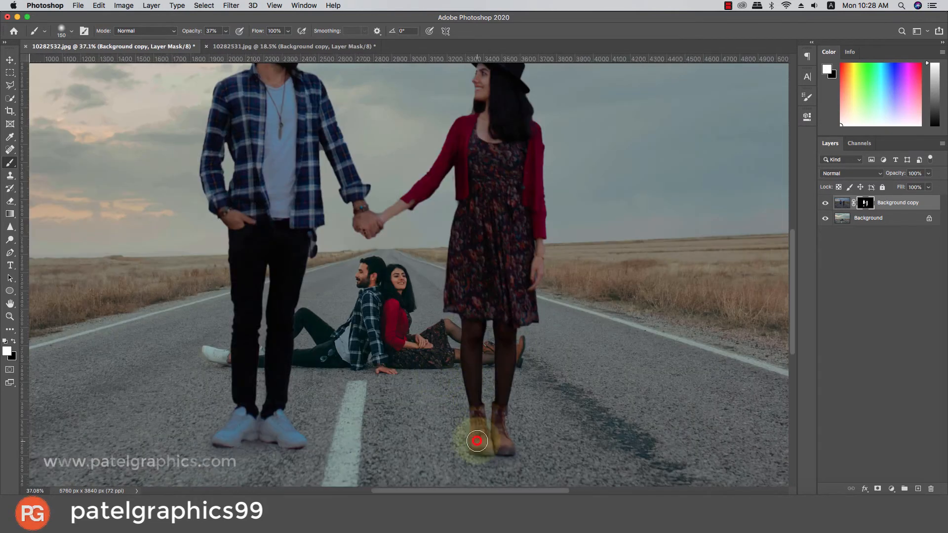
click(476, 441)
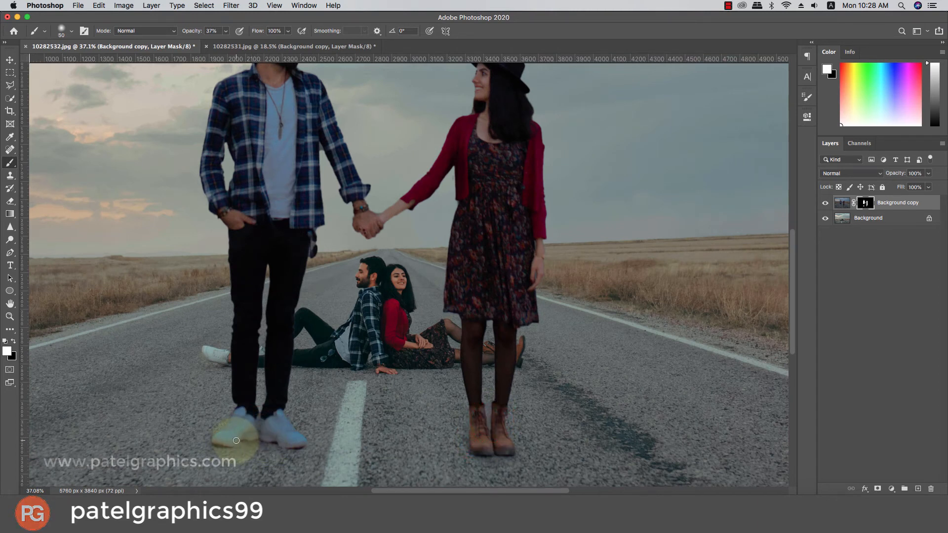
Touch up the man's shoes and soles on the layer mask in white with a smaller brush.
click(263, 440)
mouse_move(300, 447)
mouse_down()
mouse_move(268, 433)
mouse_move(215, 443)
mouse_up()
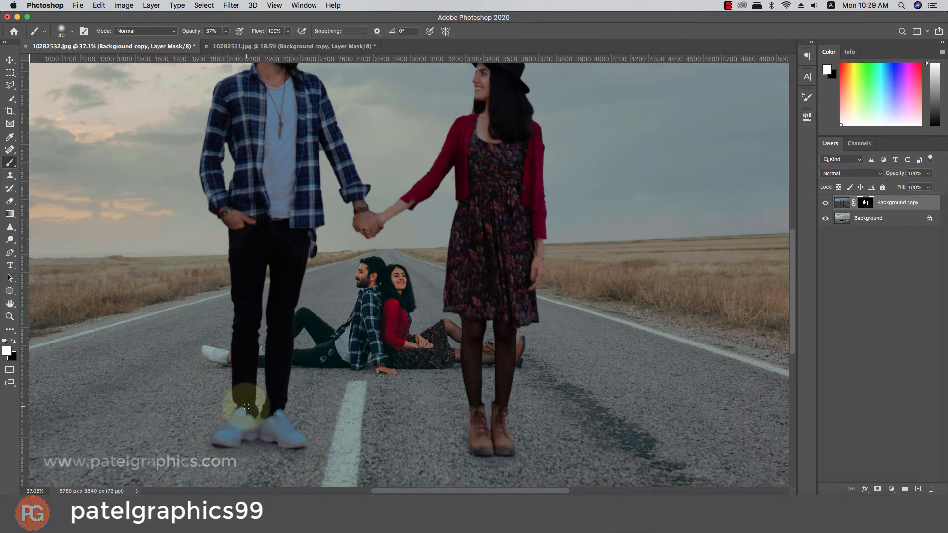
Duplicate the Background layer beneath the masked couple.
scroll(246, 406, down, 6)
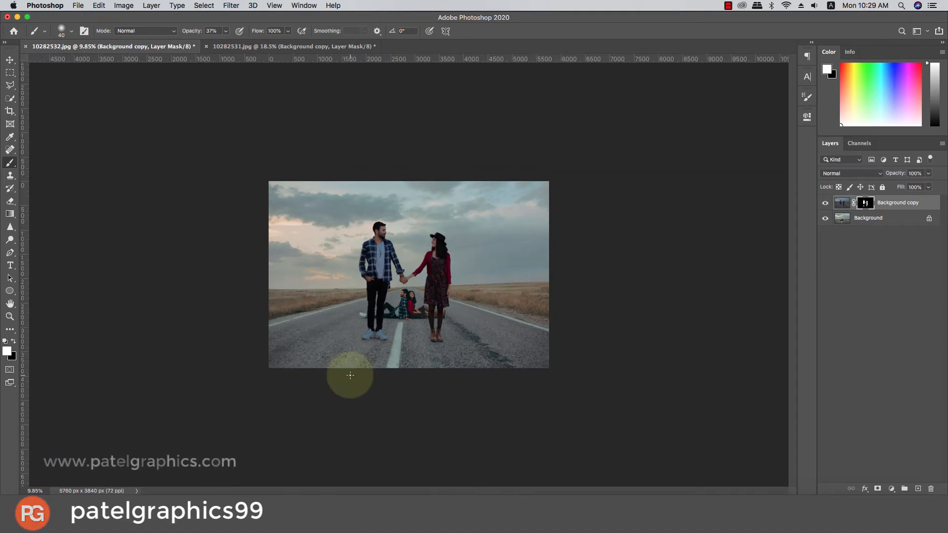
scroll(434, 349, up, 2)
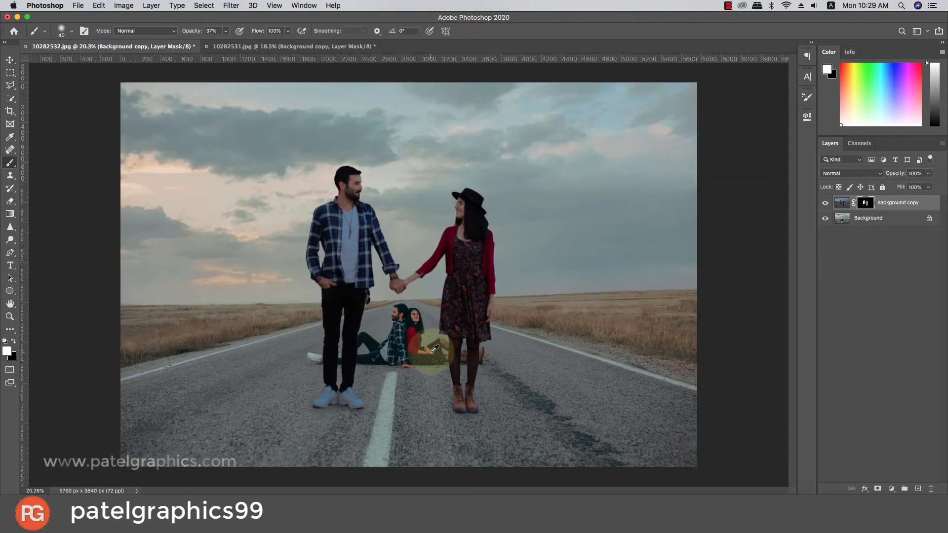
click(900, 226)
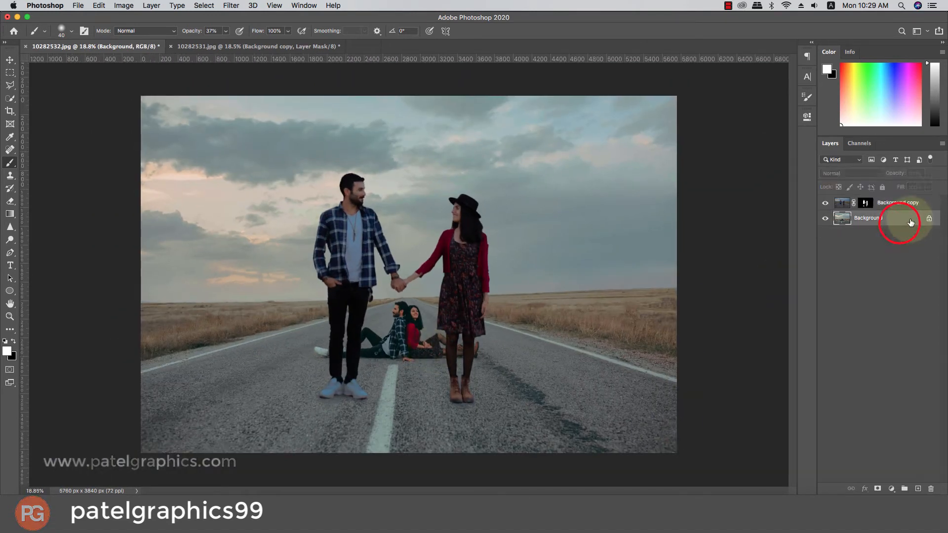
drag(910, 223, 918, 488)
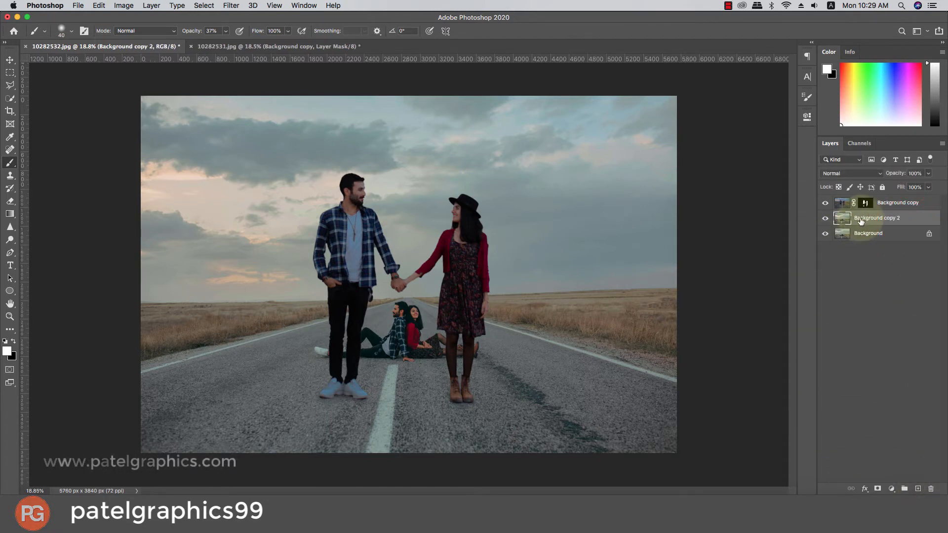
Open the Camera Raw Filter on the Background copy 2 layer, apply Auto tone and set Exposure to +0.25.
click(235, 5)
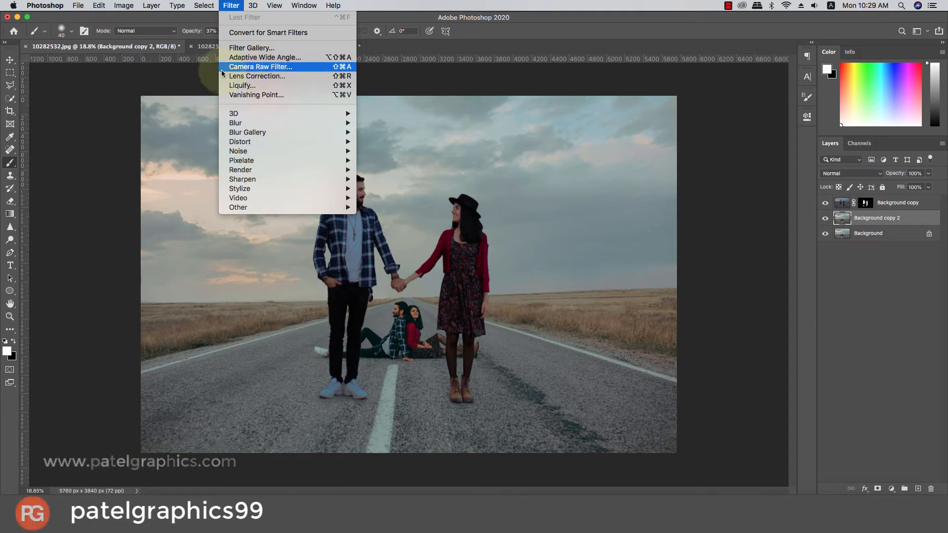
click(241, 69)
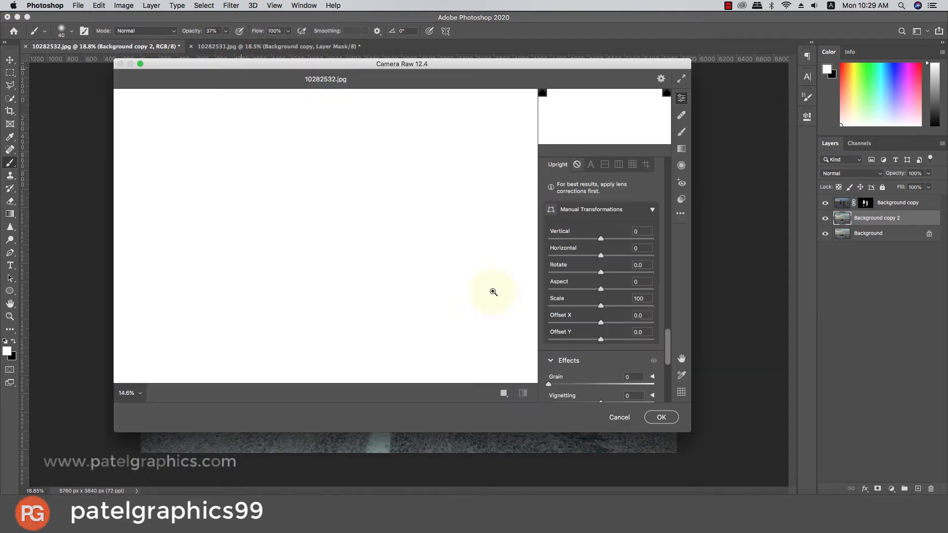
click(667, 335)
click(667, 165)
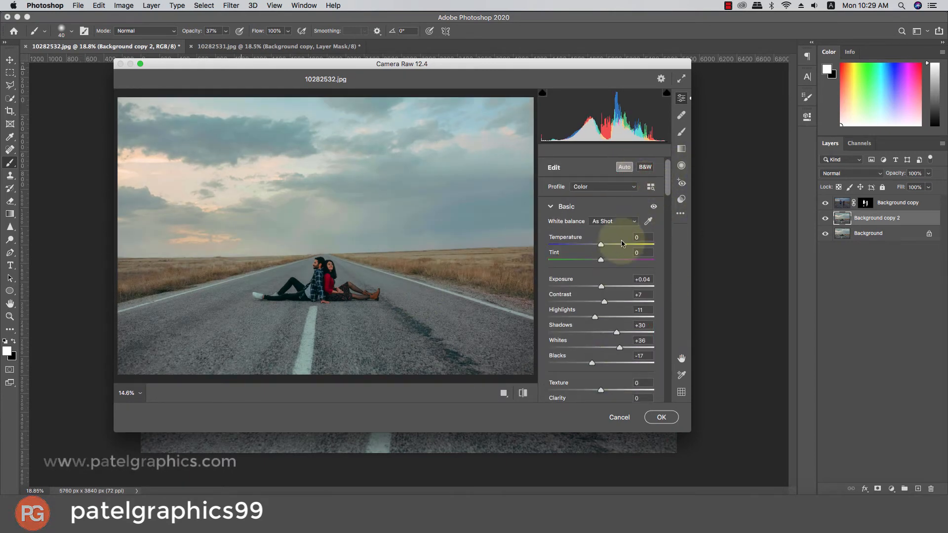
drag(602, 287, 605, 288)
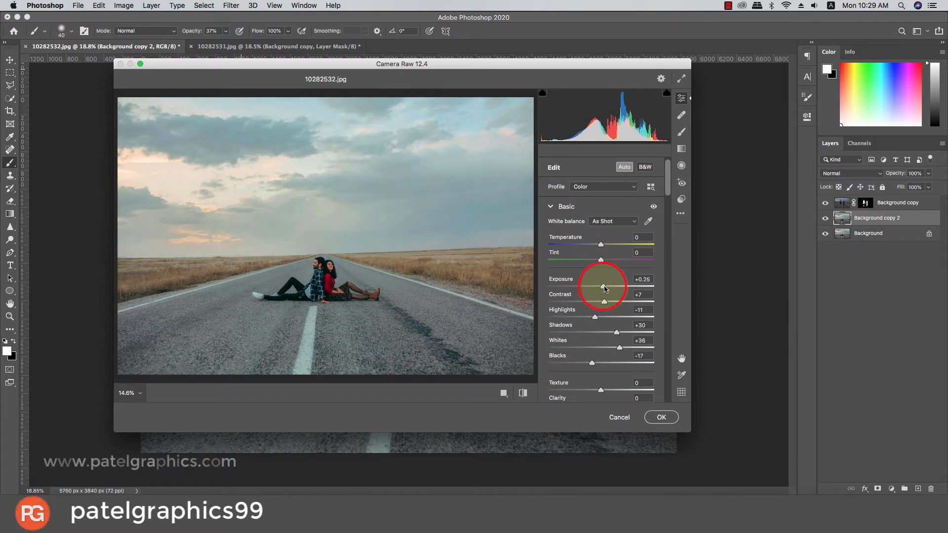
Set Clarity to +12, Blue Primary Saturation to +15 and Vignetting to -7 in Camera Raw.
scroll(604, 289, down, 5)
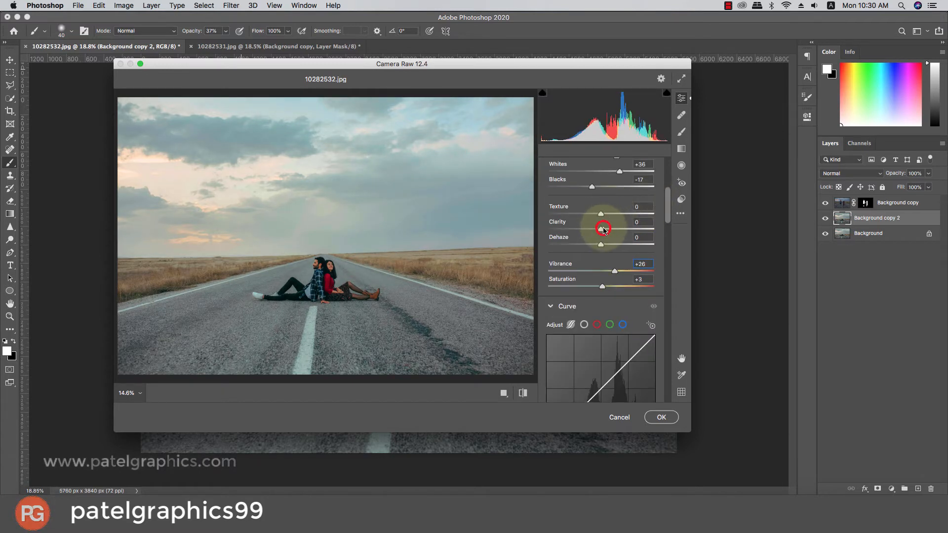
drag(666, 212, 644, 389)
scroll(644, 389, down, 2)
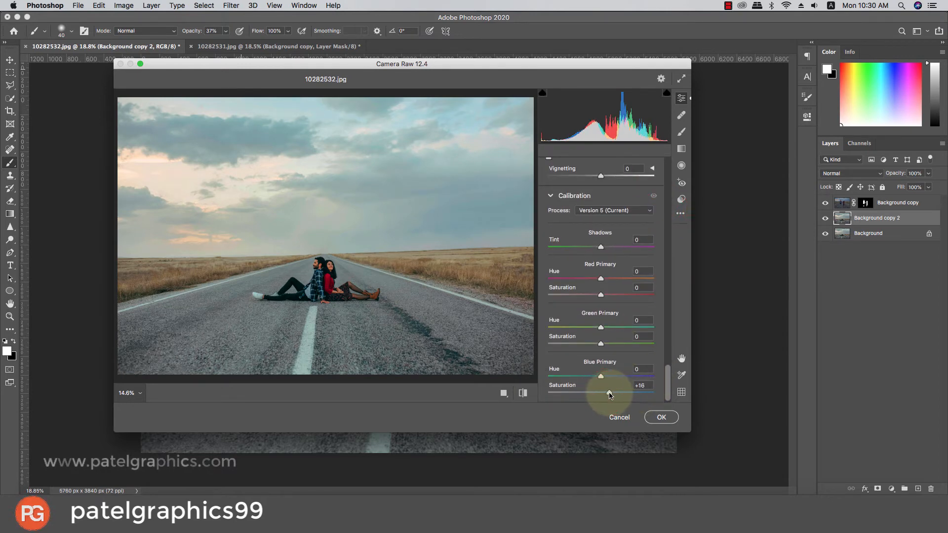
scroll(599, 212, up, 3)
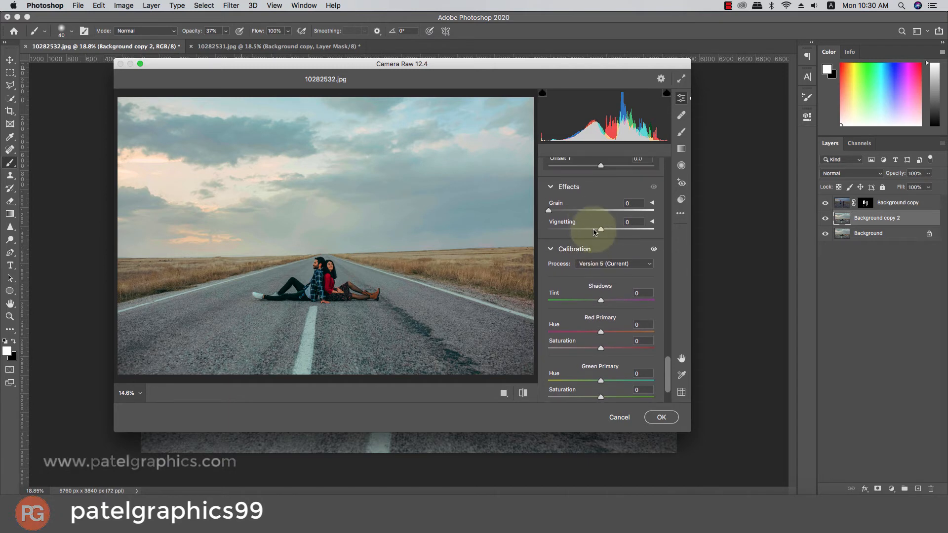
drag(596, 231, 594, 230)
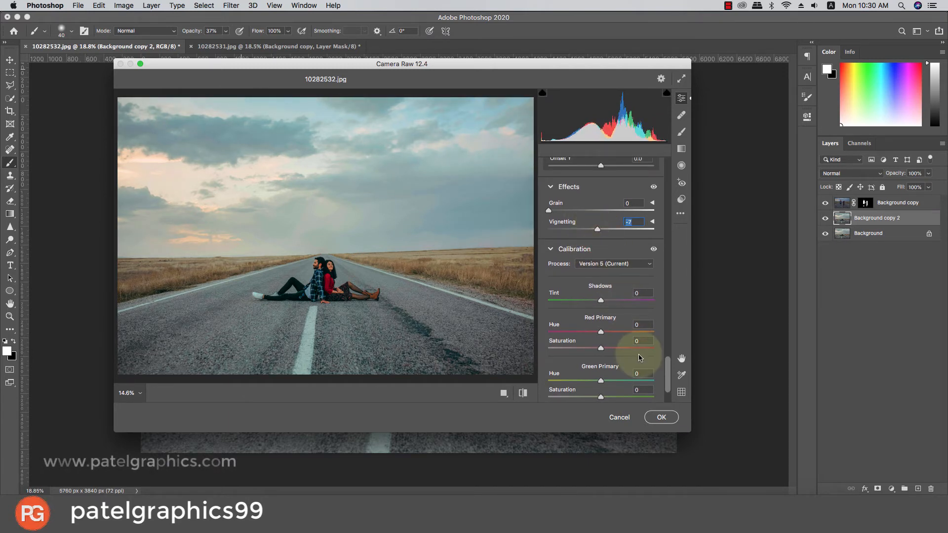
Warm the Temperature slightly, set Blue Primary Hue to -12 and apply the Camera Raw grade.
scroll(599, 200, up, 2)
drag(671, 382, 677, 179)
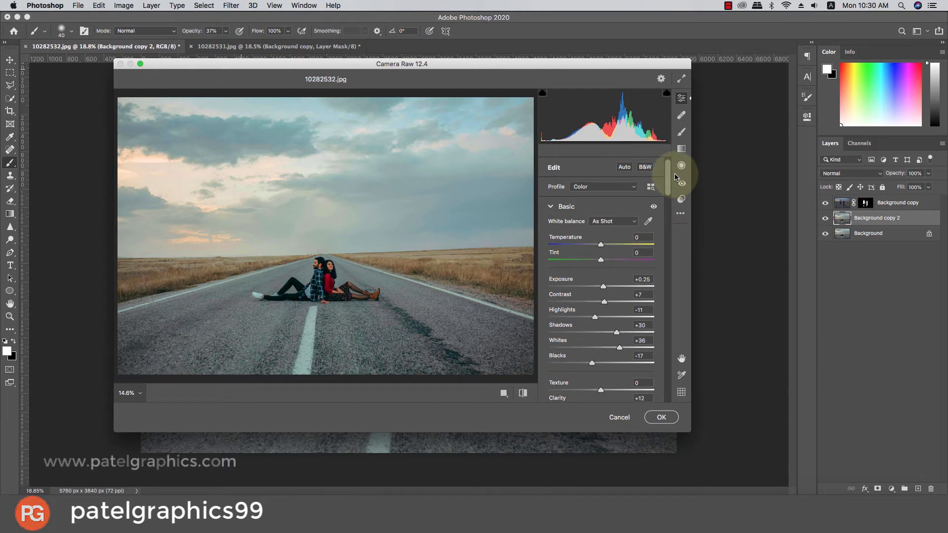
drag(602, 245, 605, 245)
drag(670, 171, 667, 392)
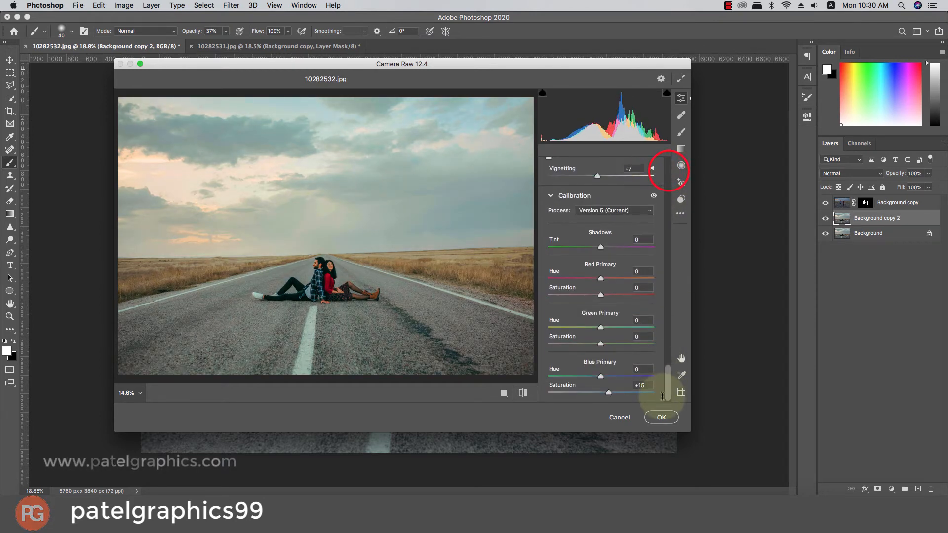
drag(589, 379, 595, 376)
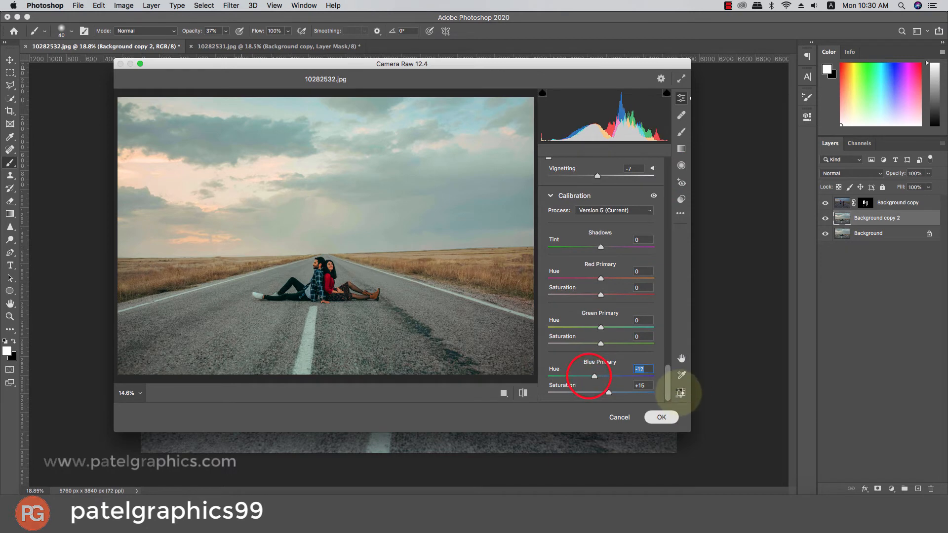
key(Return)
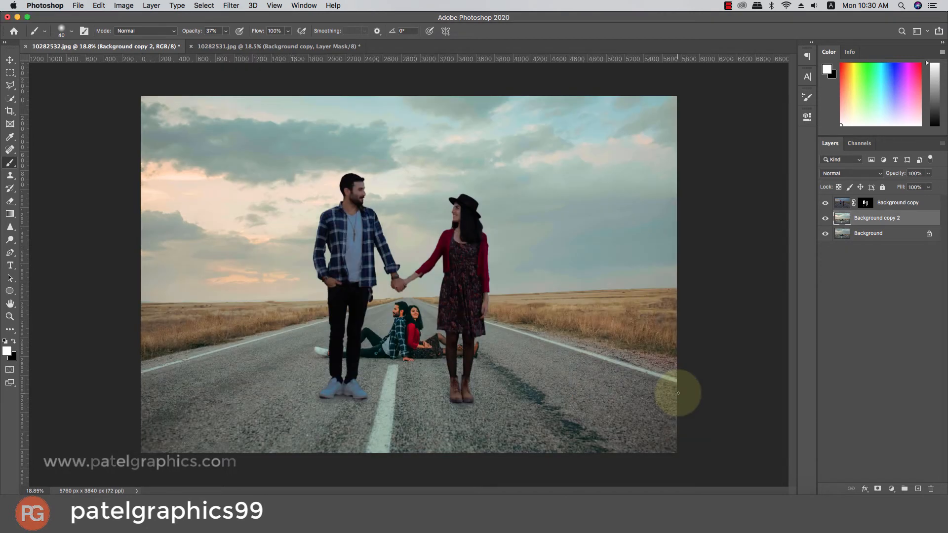
Reapply the last-used Camera Raw Filter to the masked couple's layer, Background copy.
click(889, 202)
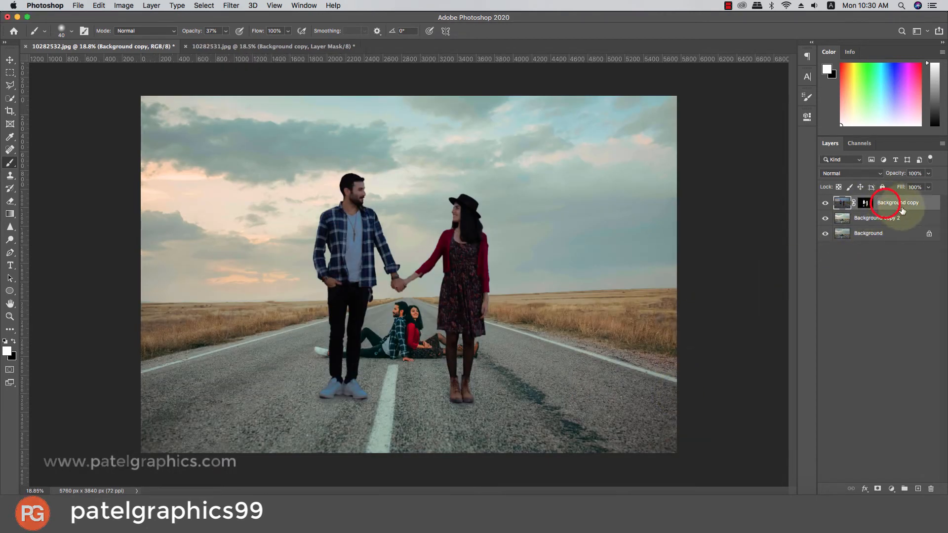
click(231, 6)
click(239, 18)
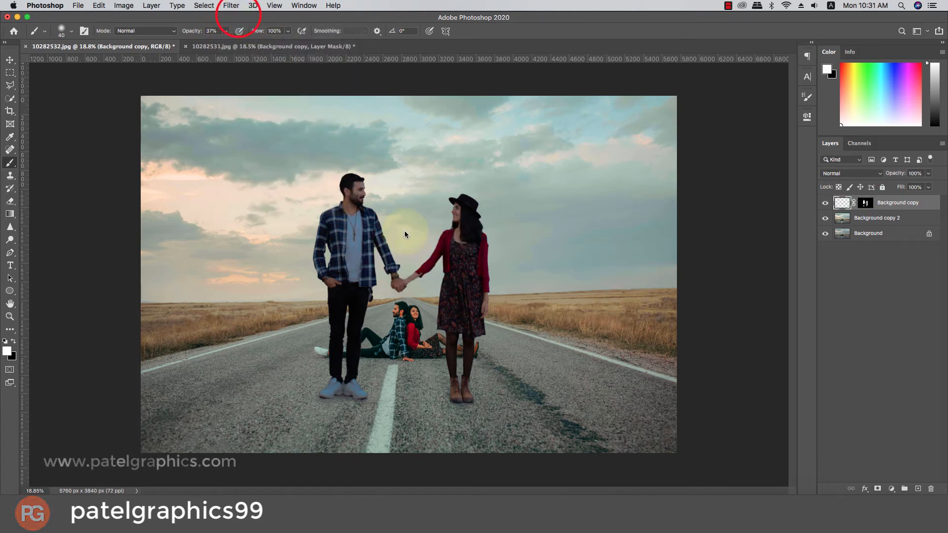
Compare the composite with and without the standing couple's layer and inspect how the couple matches the background.
click(828, 203)
click(829, 204)
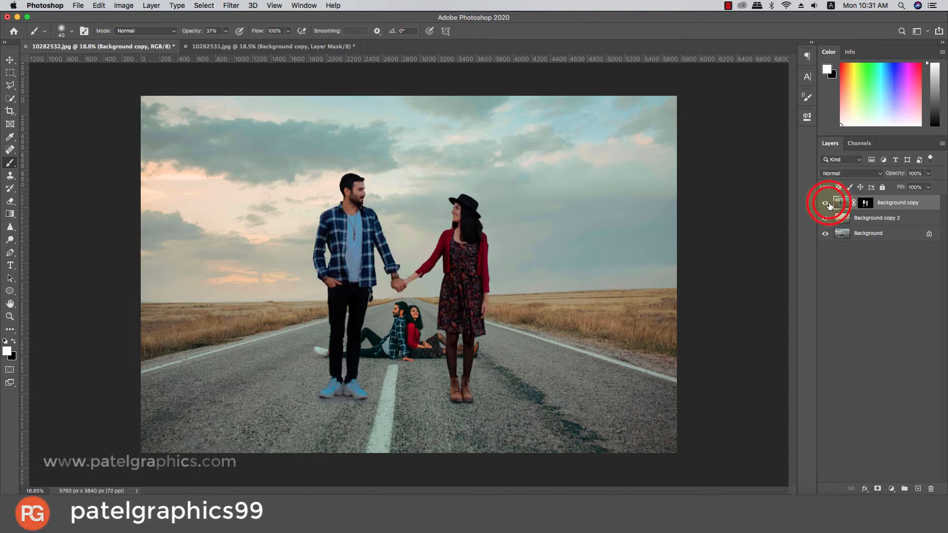
scroll(507, 282, down, 3)
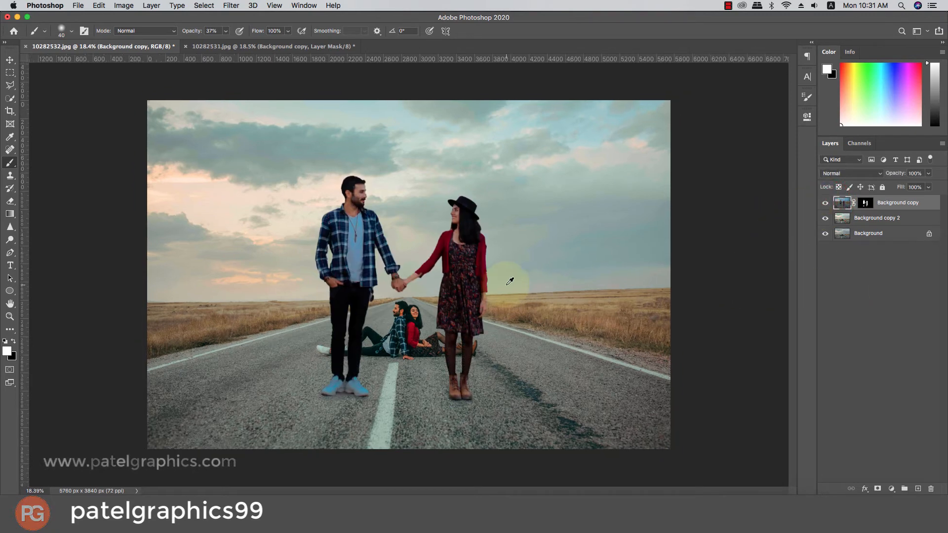
scroll(425, 275, up, 4)
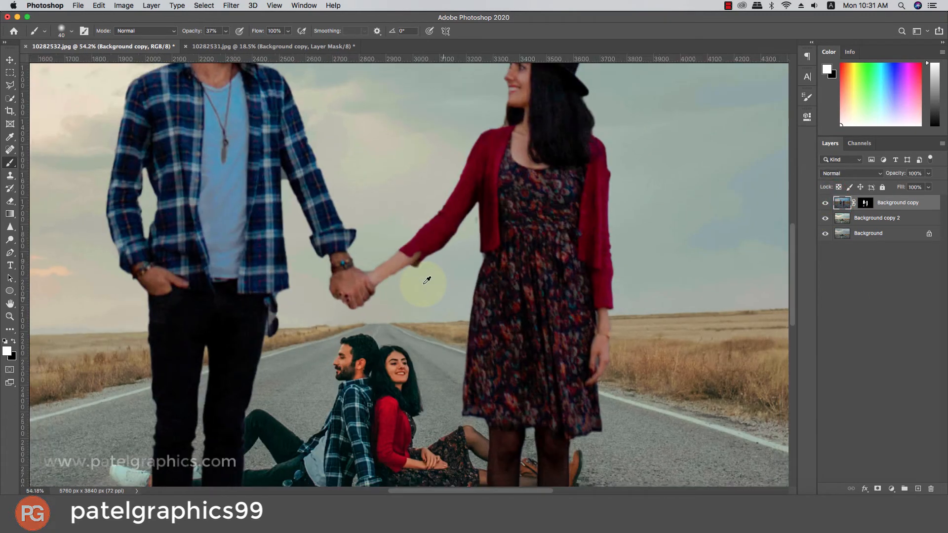
scroll(427, 280, down, 3)
scroll(427, 280, down, 2)
scroll(427, 280, up, 1)
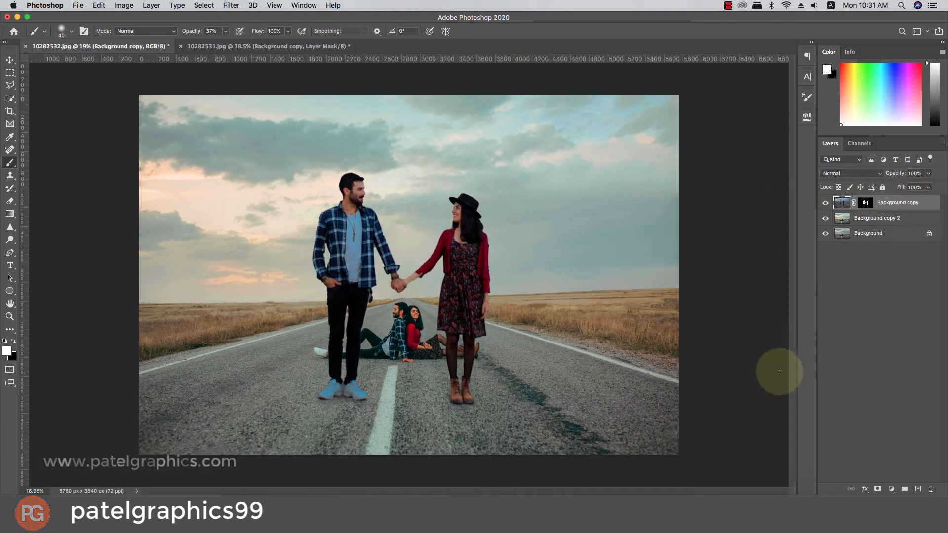
scroll(639, 324, down, 3)
scroll(639, 324, up, 3)
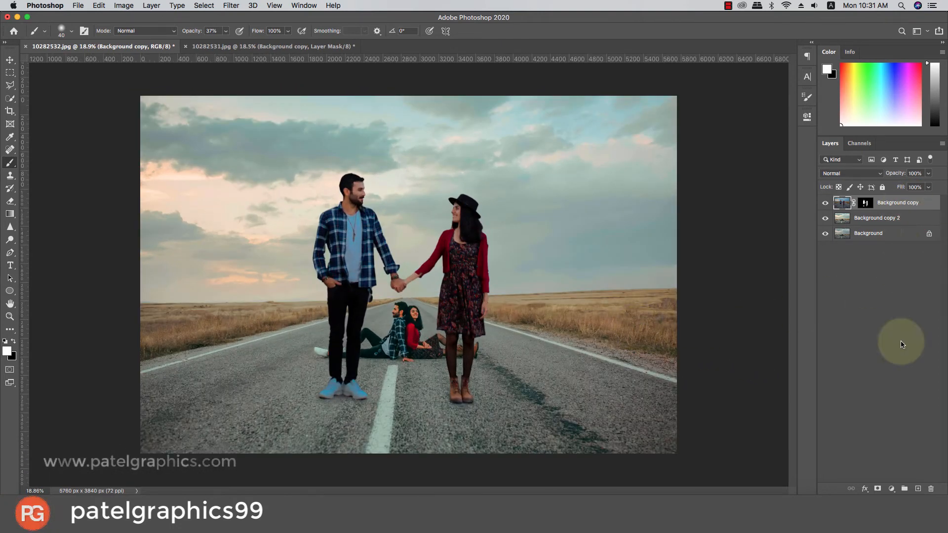
Add a Color Lookup adjustment layer above the couple using the 2Strip.look 3D LUT.
click(893, 490)
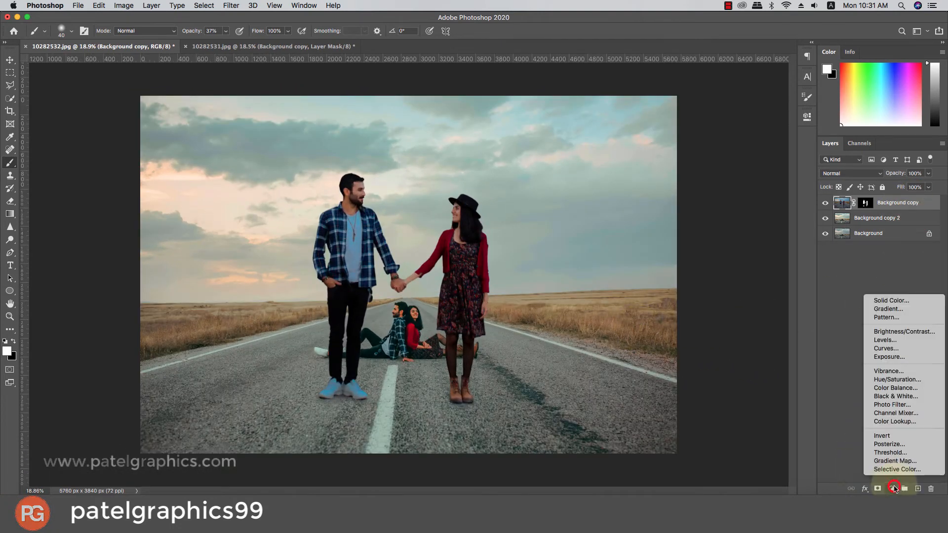
click(897, 421)
click(718, 146)
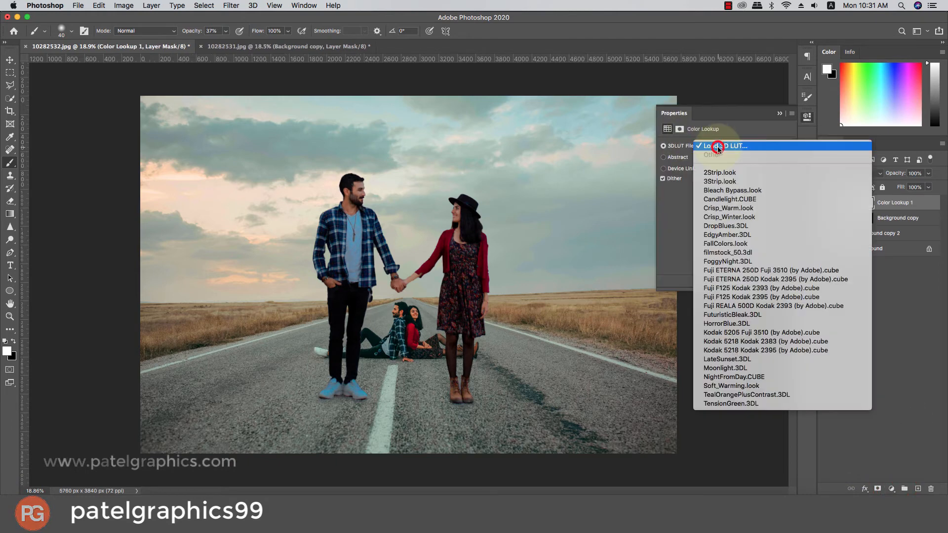
click(720, 173)
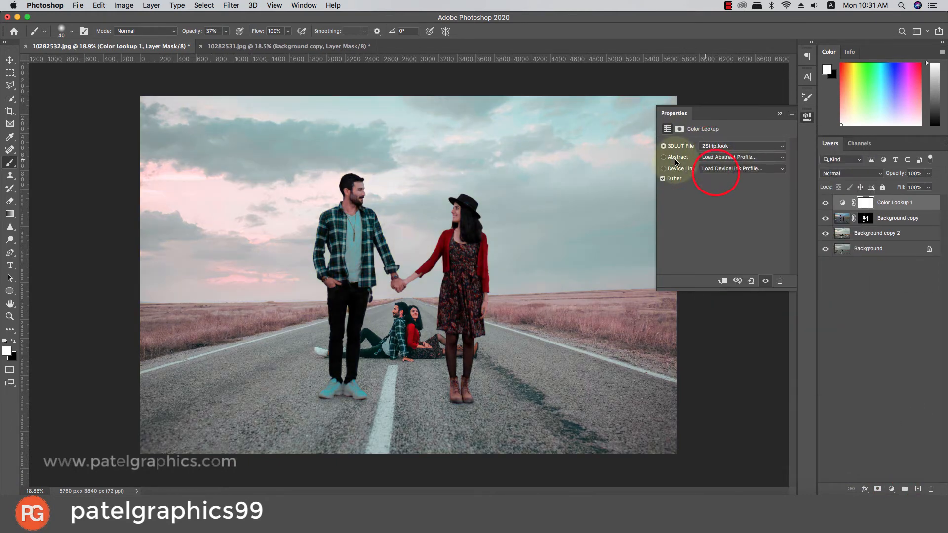
click(779, 114)
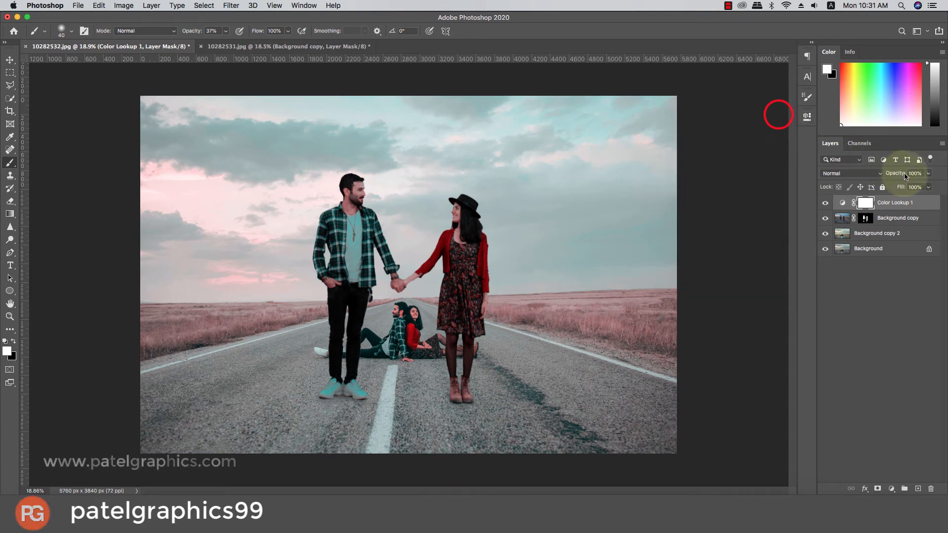
Reduce the opacity of the 2Strip Color Lookup layer to 50%.
click(930, 176)
drag(931, 185, 897, 189)
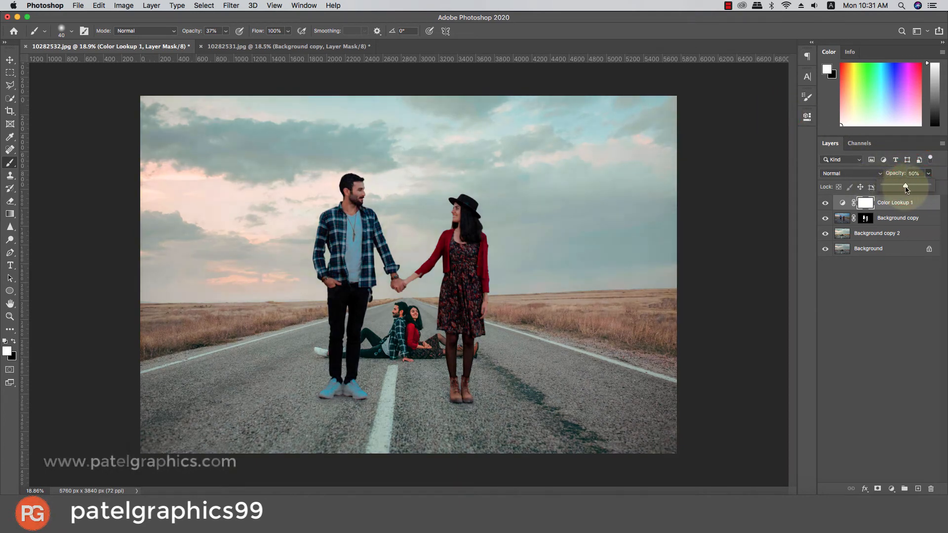
click(894, 206)
Add a second Color Lookup adjustment layer on top using the FallColors.look 3D LUT.
click(891, 488)
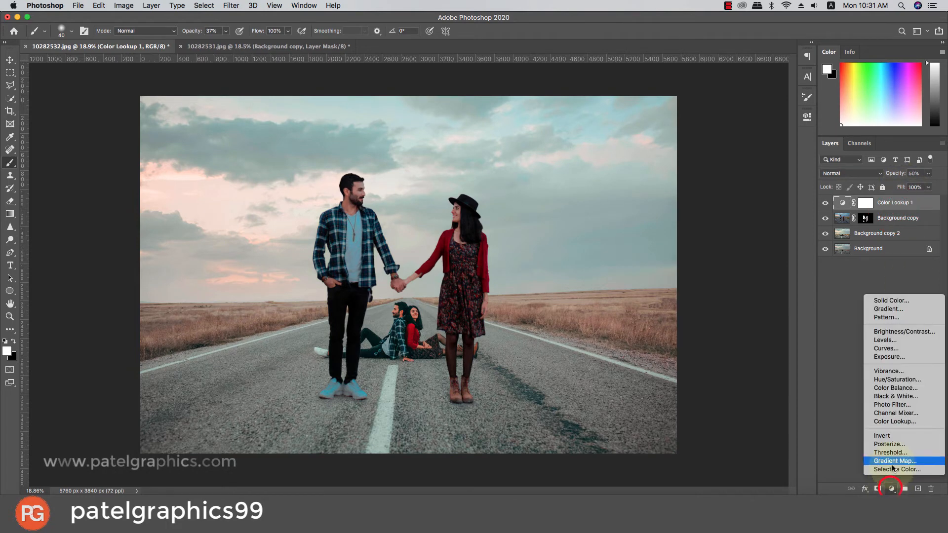
click(886, 422)
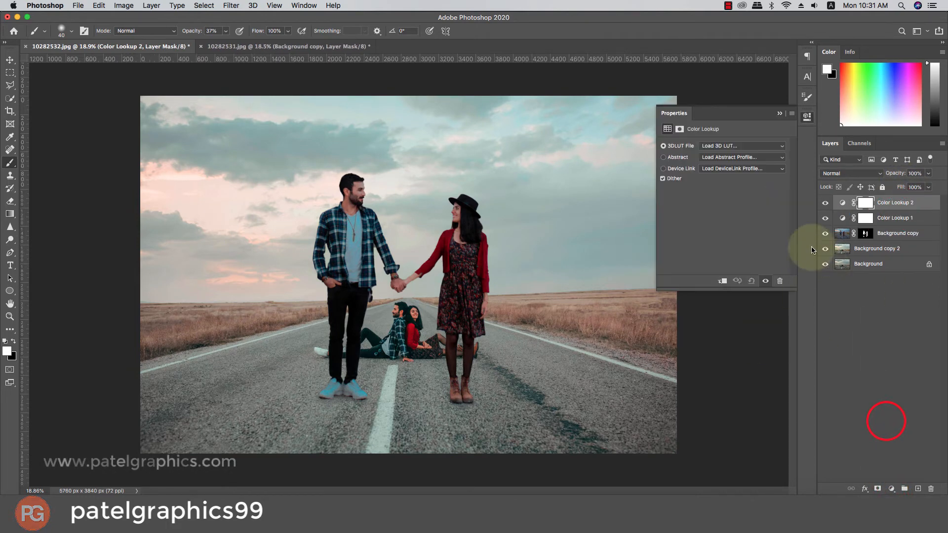
click(713, 146)
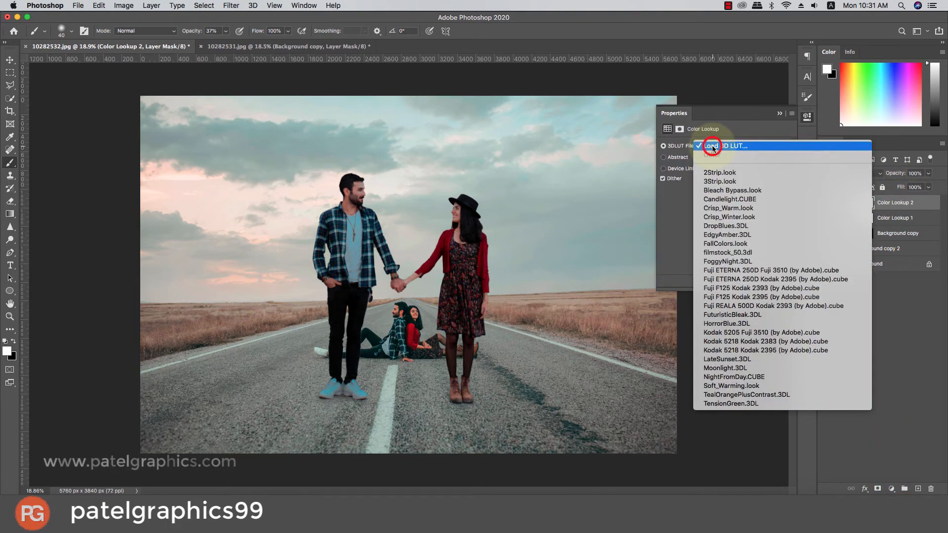
click(715, 241)
Try the filmstock_50.3dl, FoggyNight.3DL and Fuji ETERNA 250D Fuji 3510 LUTs on the upper Color Lookup layer and return to FallColors.look.
click(738, 147)
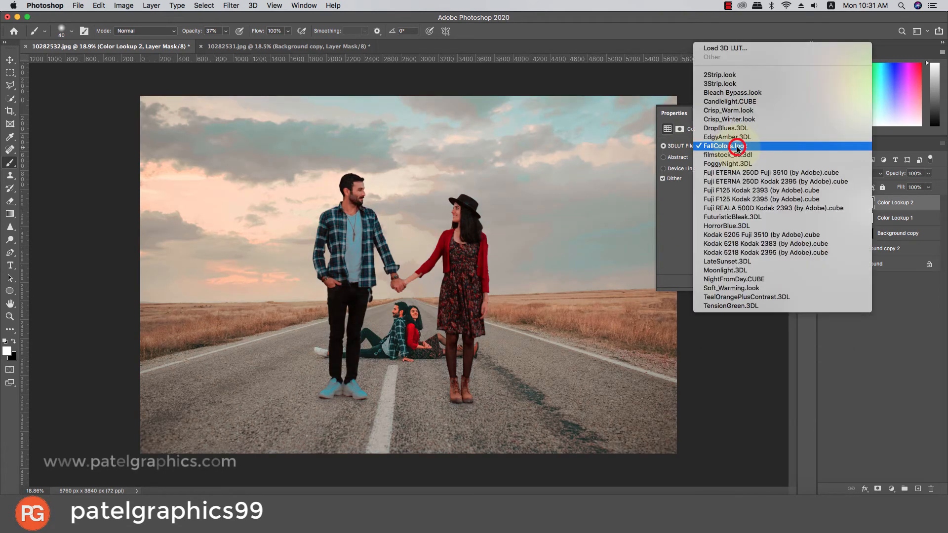
click(729, 154)
click(720, 153)
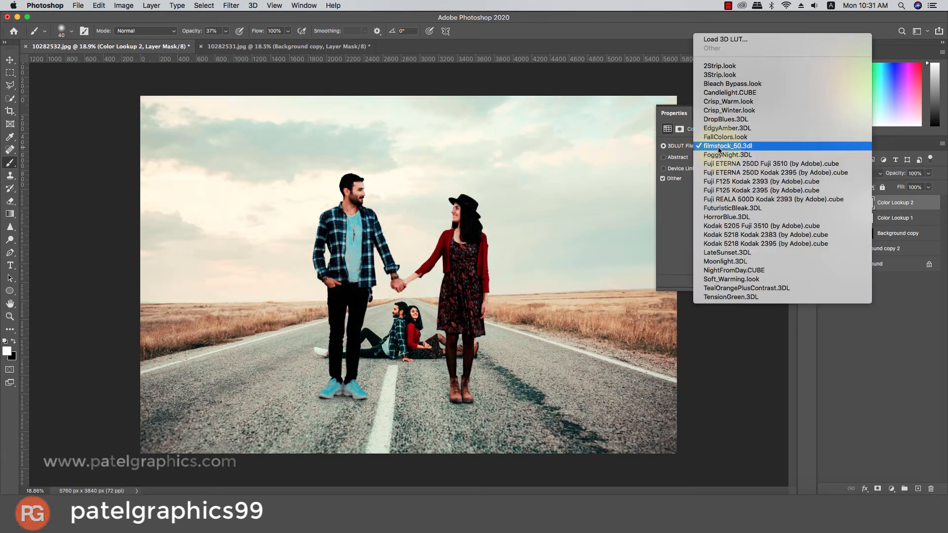
click(721, 154)
click(719, 148)
click(721, 155)
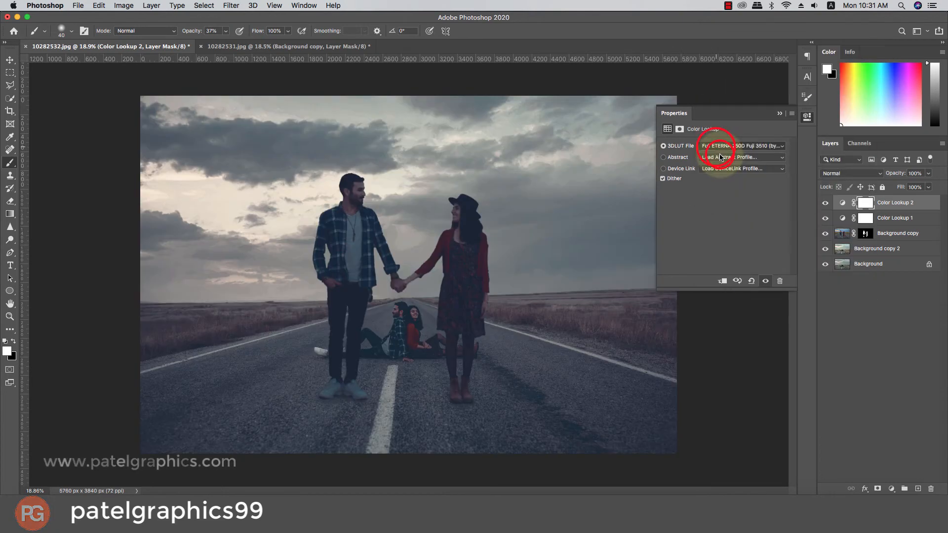
click(716, 148)
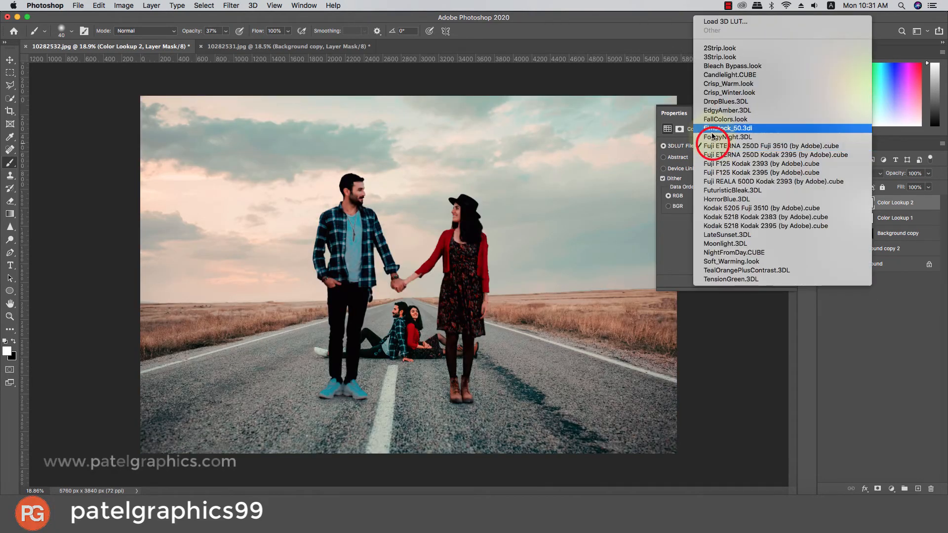
click(712, 122)
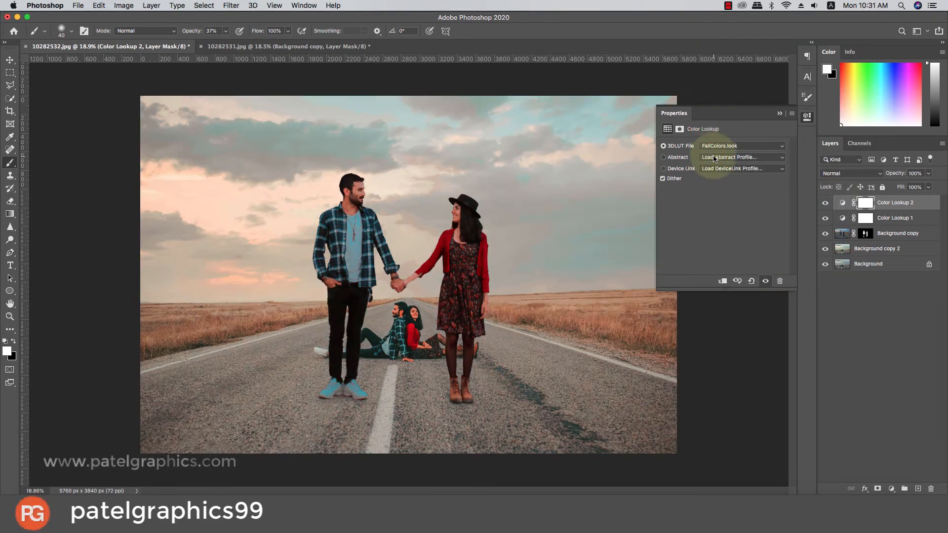
Toggle the FallColors Color Lookup layer's visibility to compare the image with and without its grade.
click(823, 203)
click(822, 204)
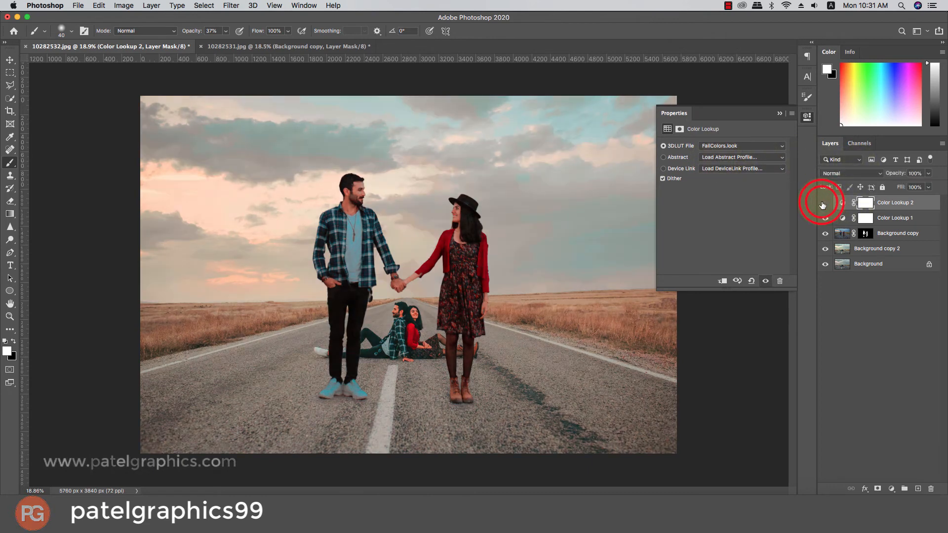
click(822, 204)
click(822, 204)
click(822, 204)
click(822, 204)
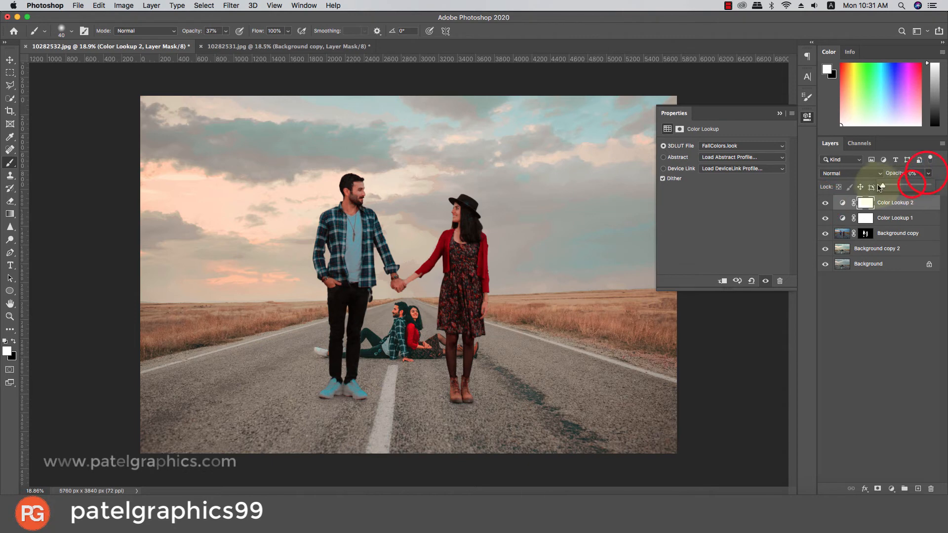
Reduce the opacity of the FallColors Color Lookup layer to 39%, check its visibility, and collapse its properties.
drag(928, 185, 897, 188)
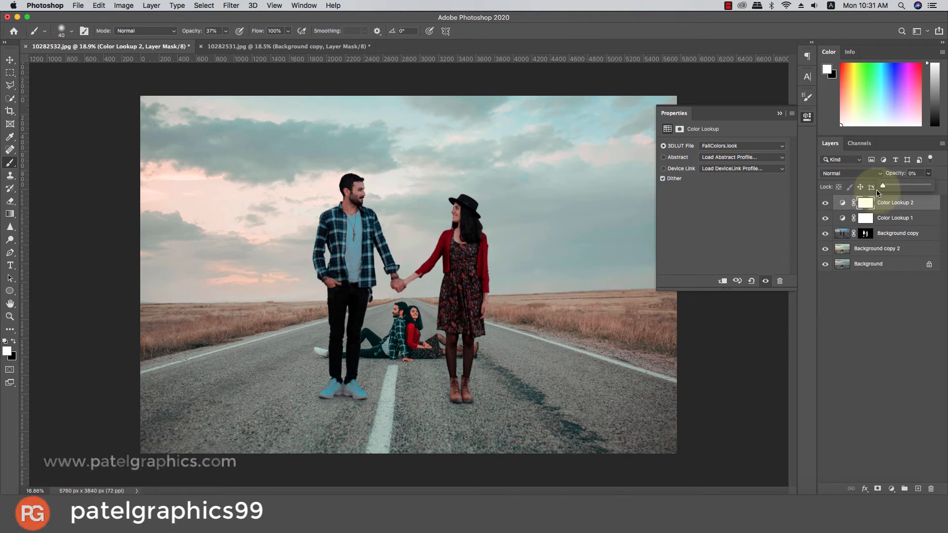
mouse_move(877, 190)
mouse_down()
mouse_move(918, 191)
mouse_move(879, 193)
mouse_up()
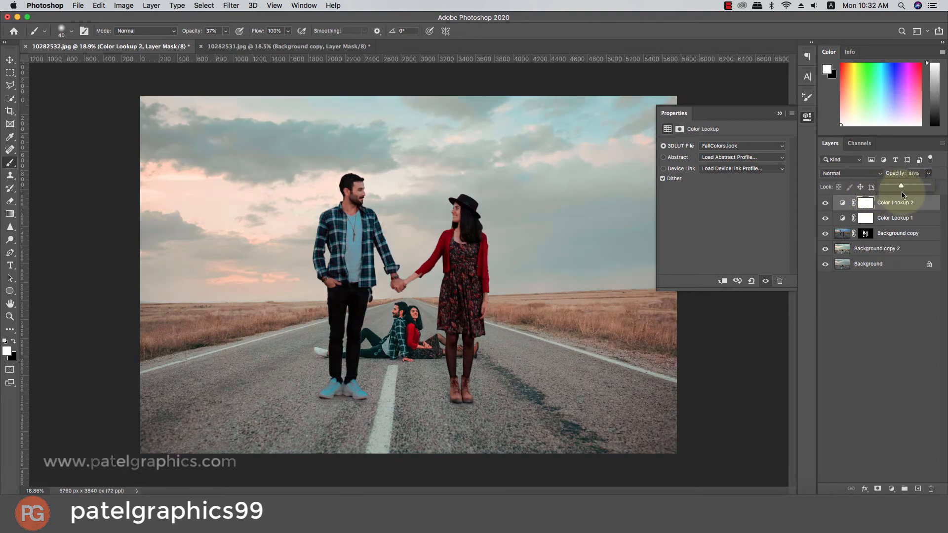
click(826, 204)
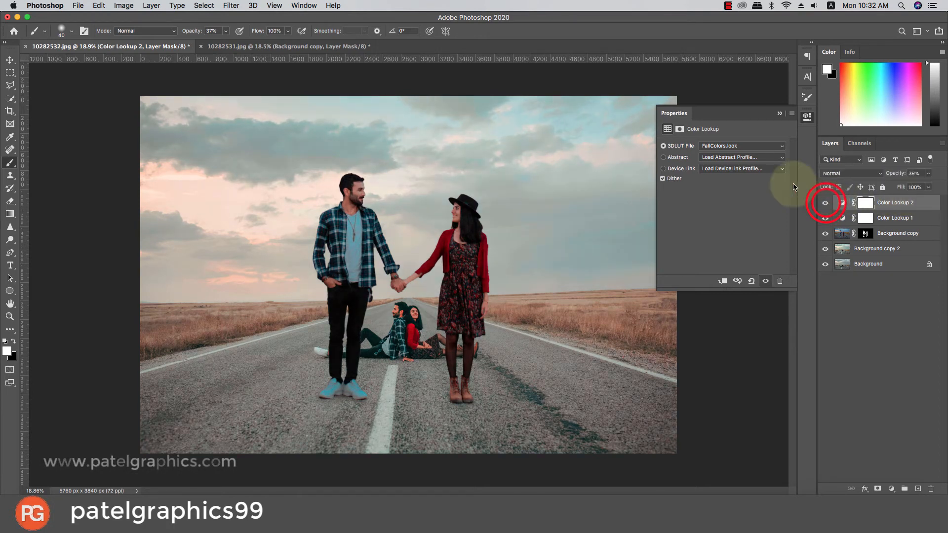
click(778, 115)
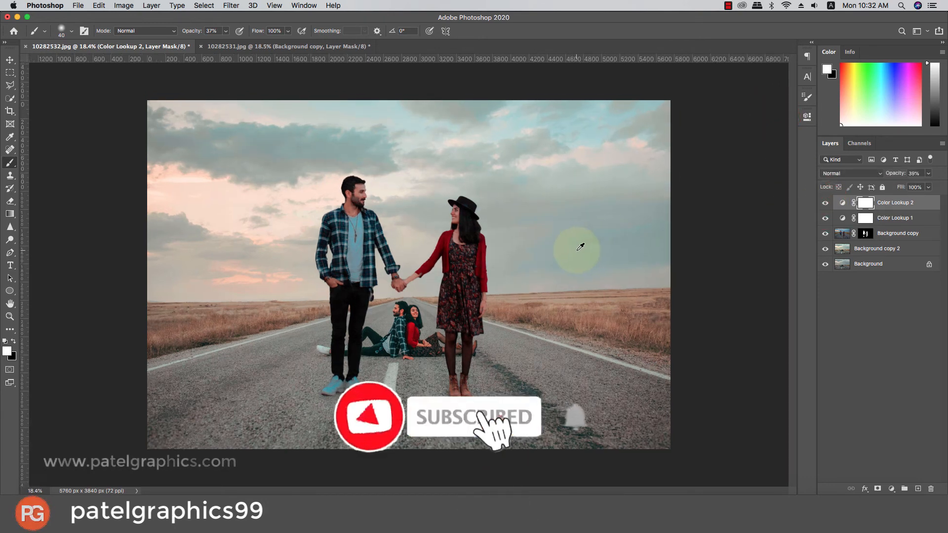
Add a new layer on top and use Apply Image to fill it with the merged RGB image, Multiply blending at 100%.
scroll(577, 250, down, 6)
scroll(578, 250, up, 7)
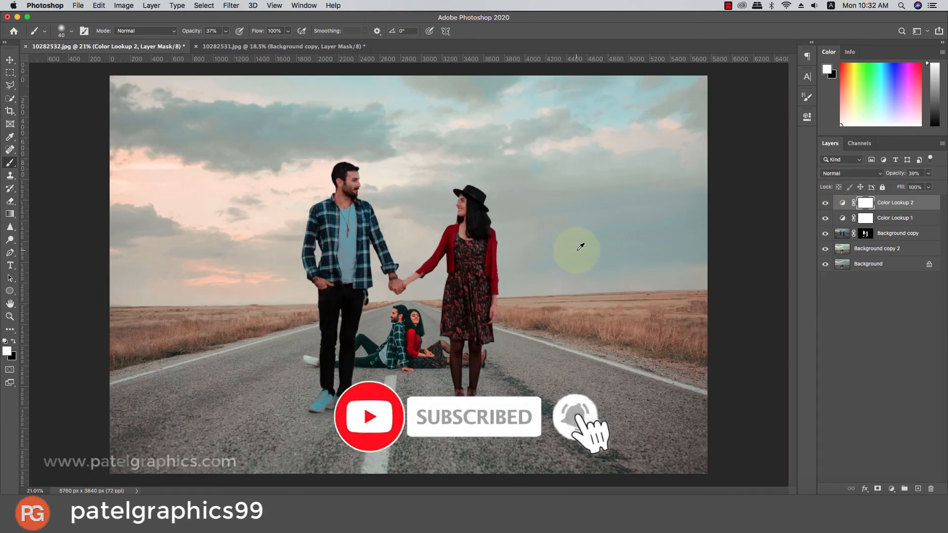
scroll(577, 250, down, 1)
click(896, 203)
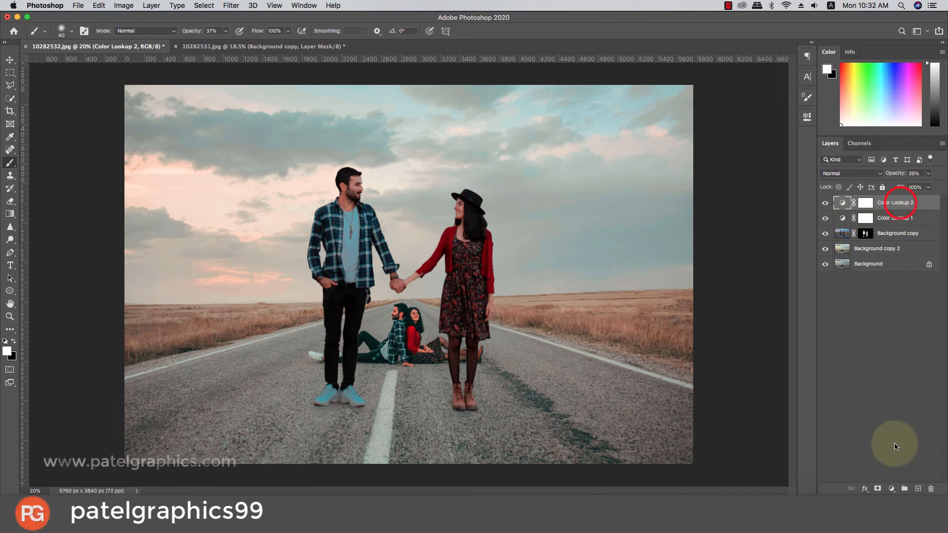
click(917, 489)
click(886, 203)
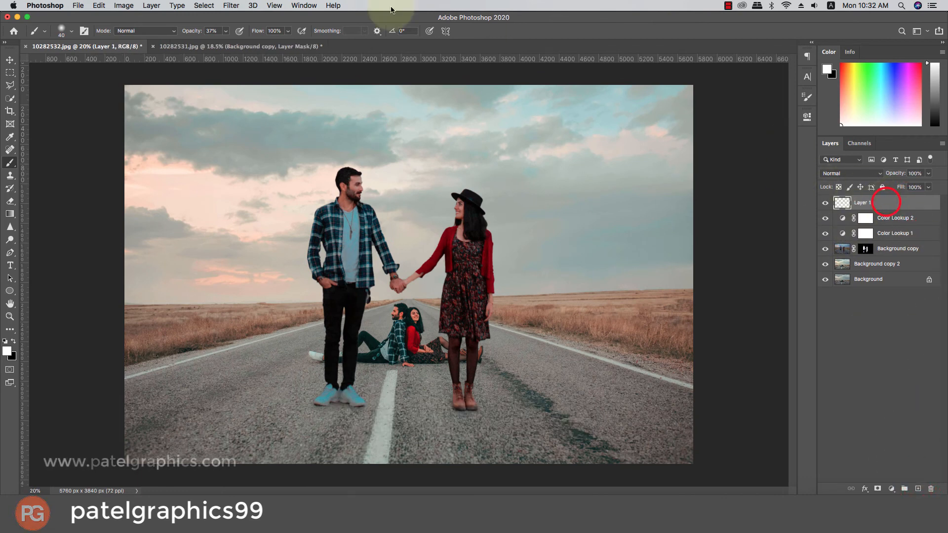
click(127, 8)
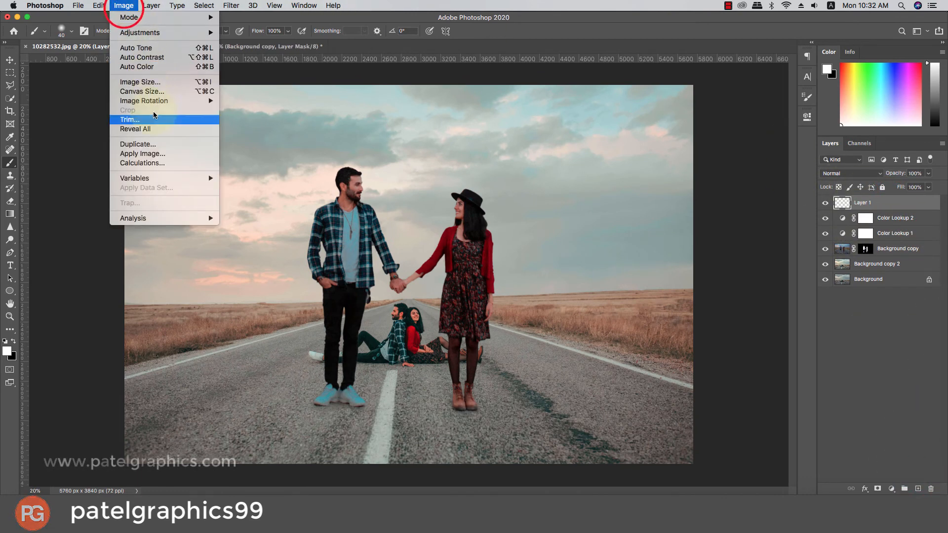
click(153, 157)
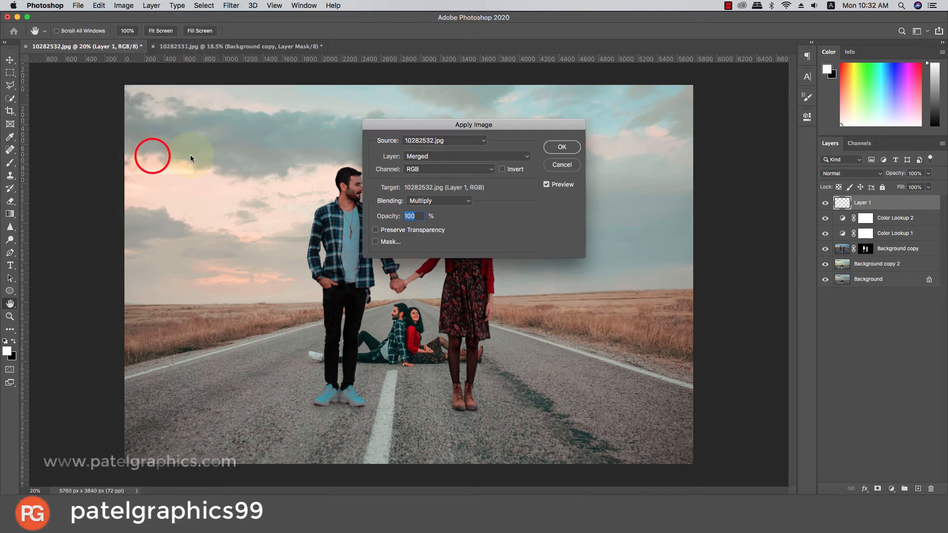
click(561, 148)
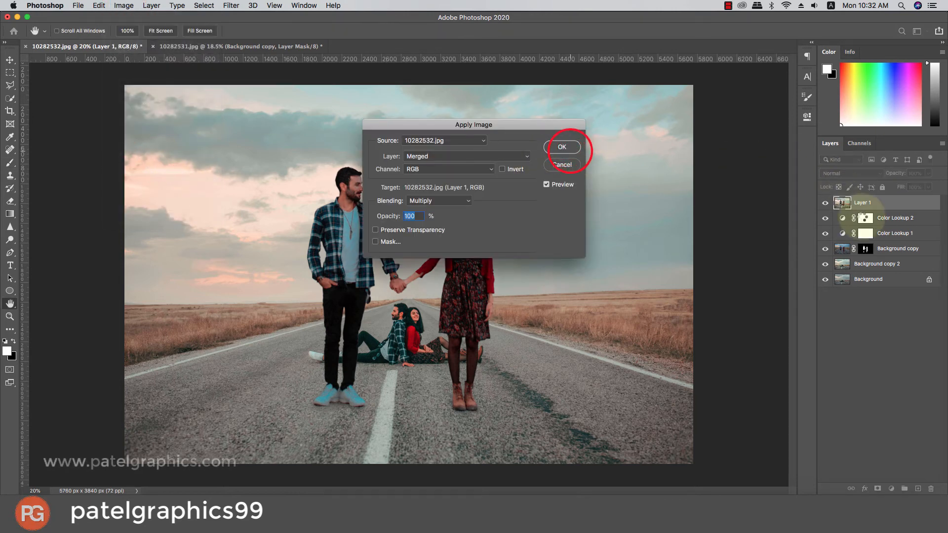
Open the new merged layer in the Camera Raw Filter, apply the Auto tone adjustments and raise Clarity to +6.
key(b)
click(882, 205)
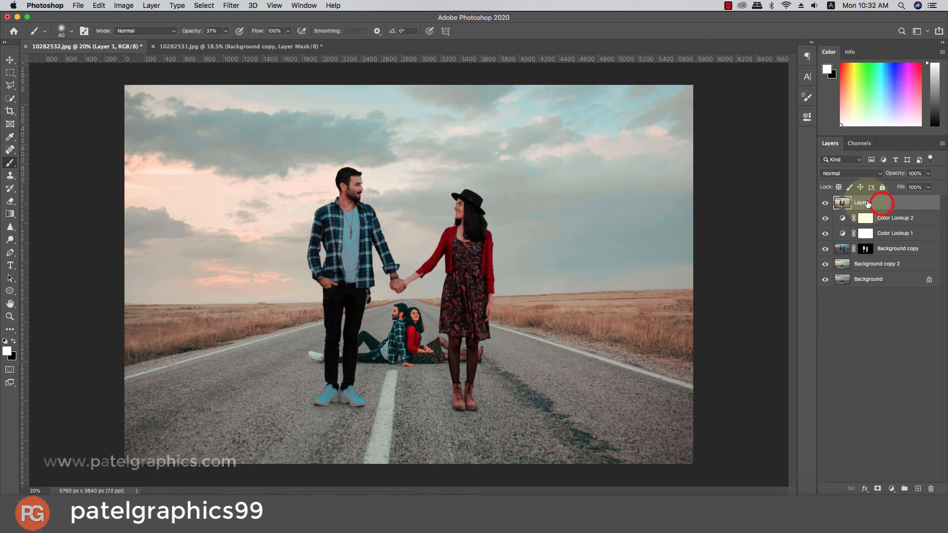
click(231, 5)
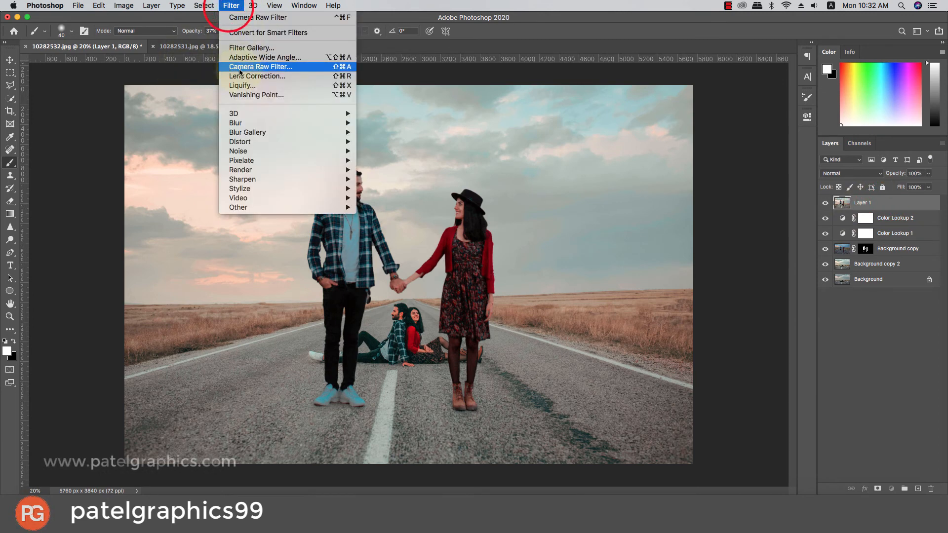
click(273, 69)
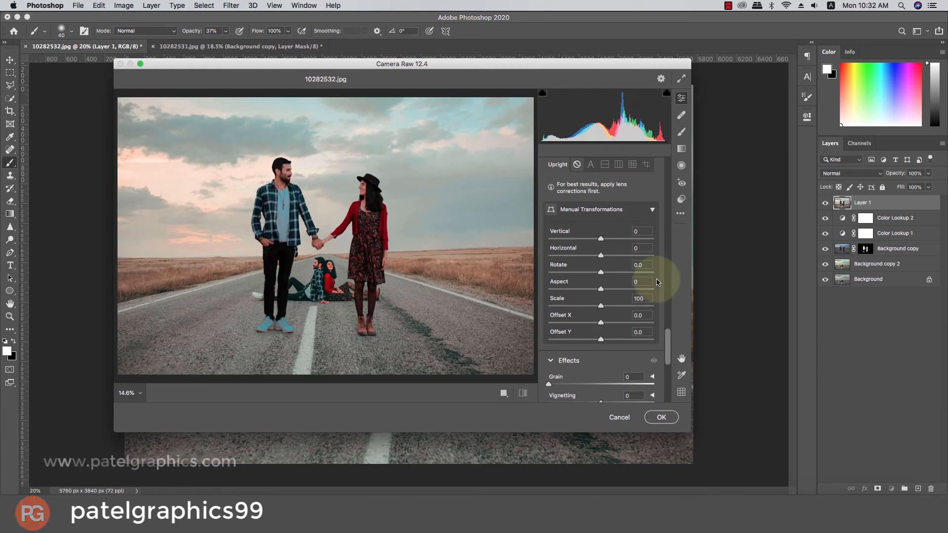
drag(666, 338, 667, 154)
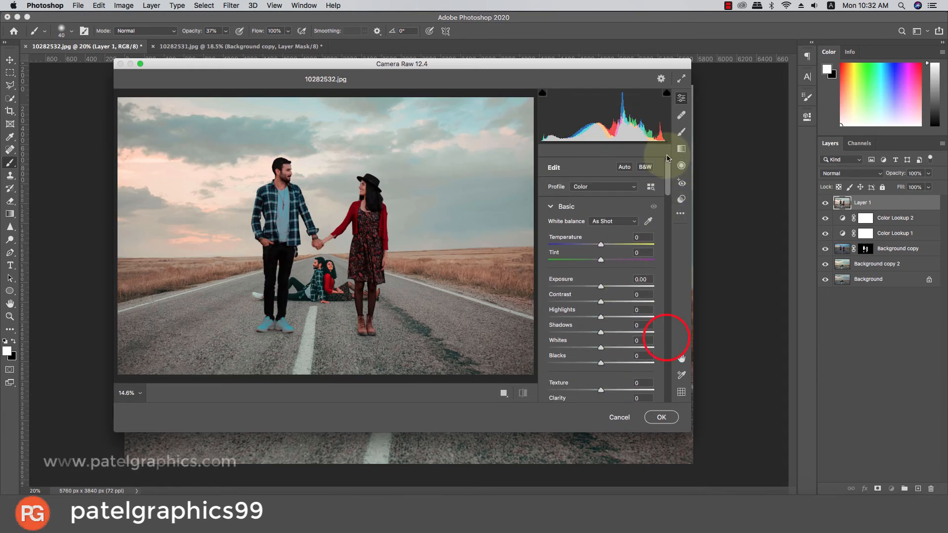
click(624, 167)
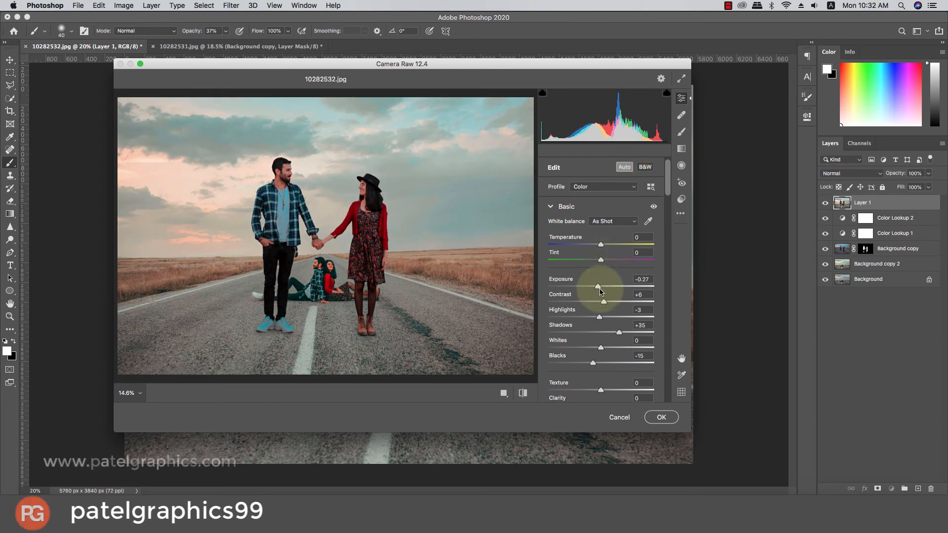
drag(667, 185, 670, 227)
scroll(665, 217, up, 2)
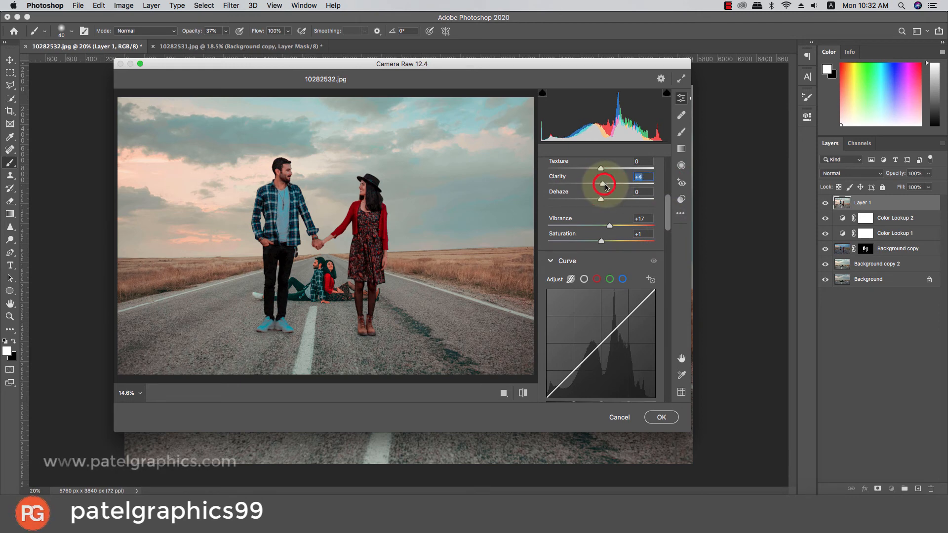
Set the Calibration Blue Primary saturation to +14 and hue to about -4, and set Vignetting to -22.
drag(663, 212, 623, 394)
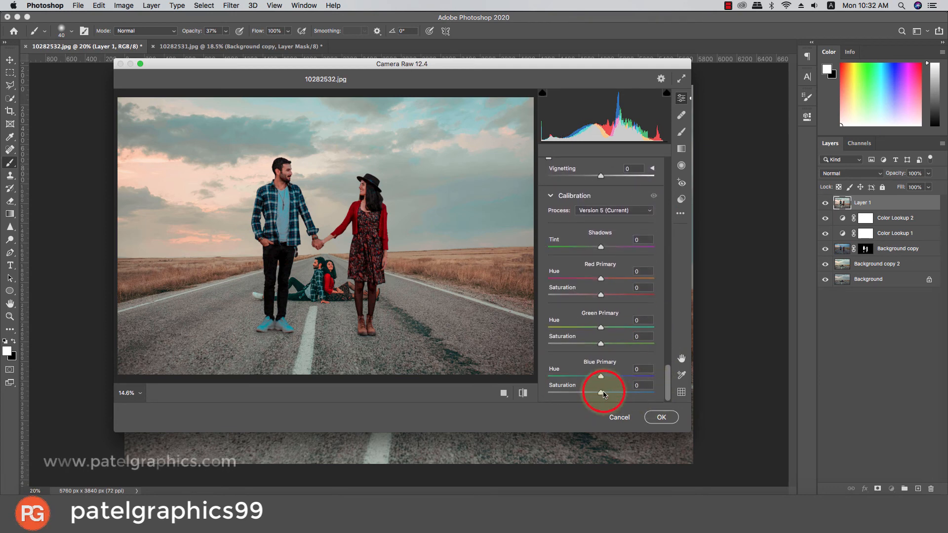
scroll(595, 292, up, 1)
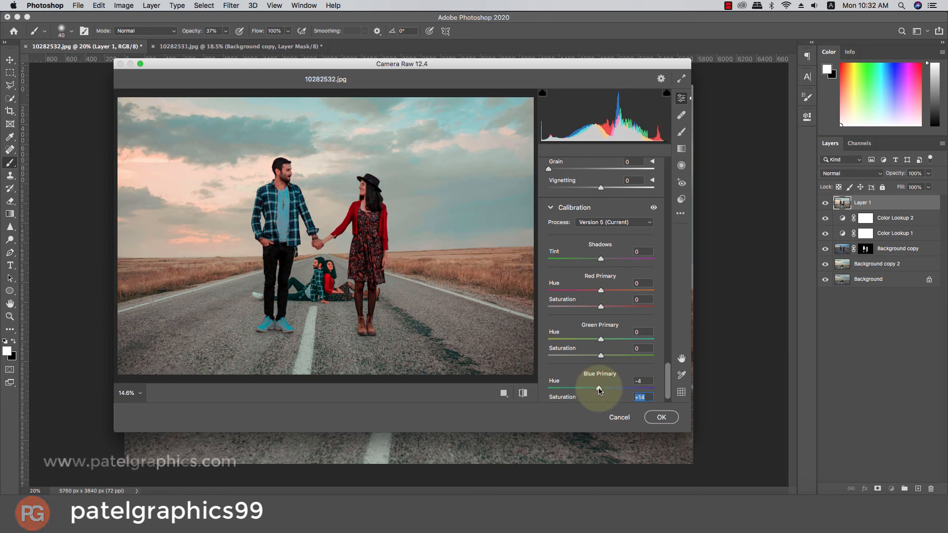
scroll(599, 335, up, 3)
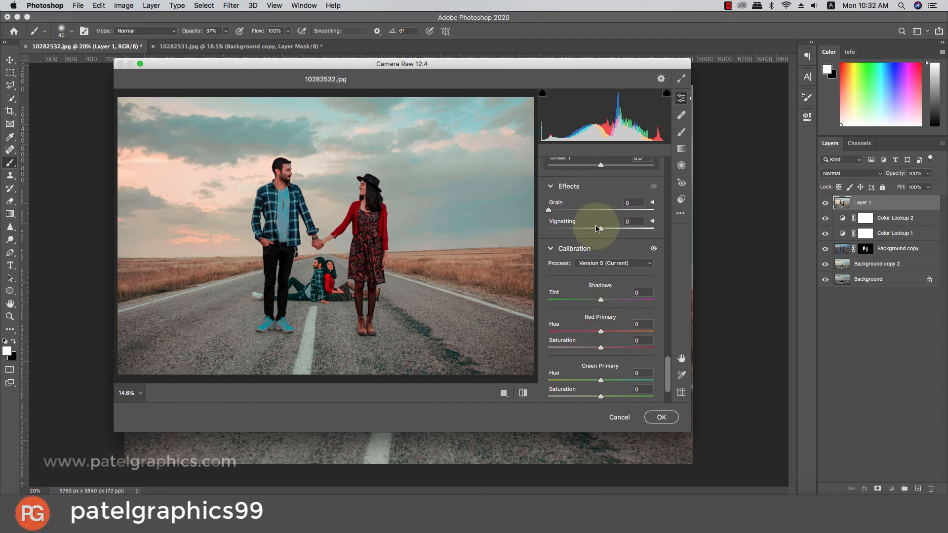
drag(601, 229, 591, 228)
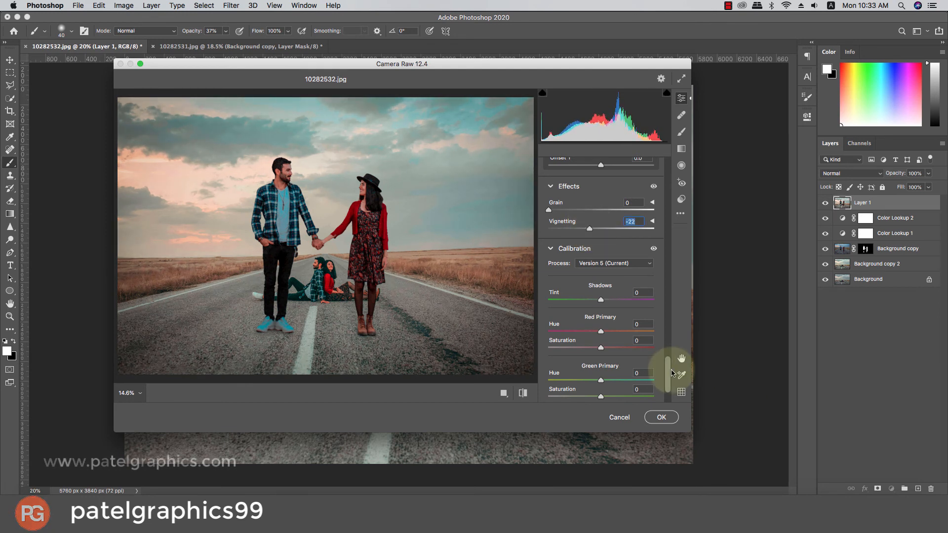
In the Color Mixer, raise the Oranges luminance to about +12 and lower the Oranges saturation to about -2.
drag(667, 371, 665, 261)
drag(605, 324, 609, 328)
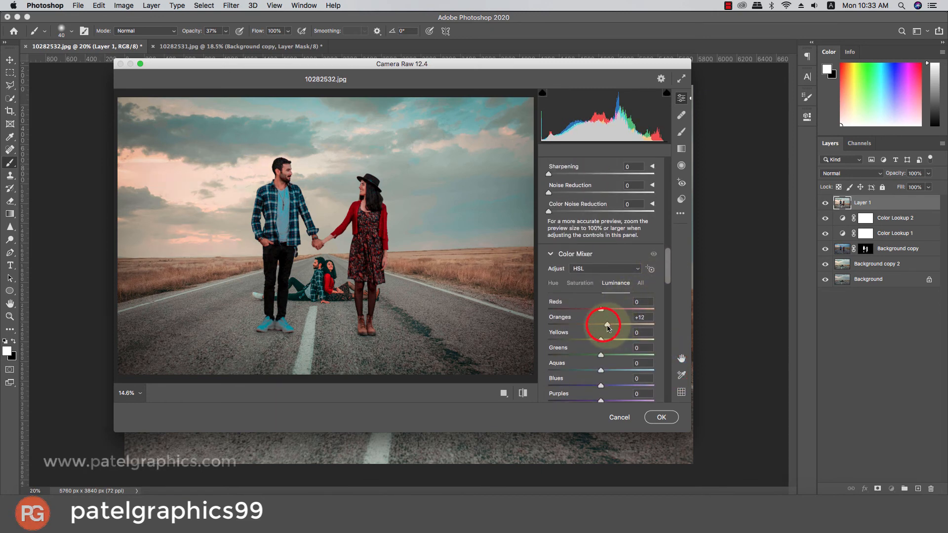
click(590, 284)
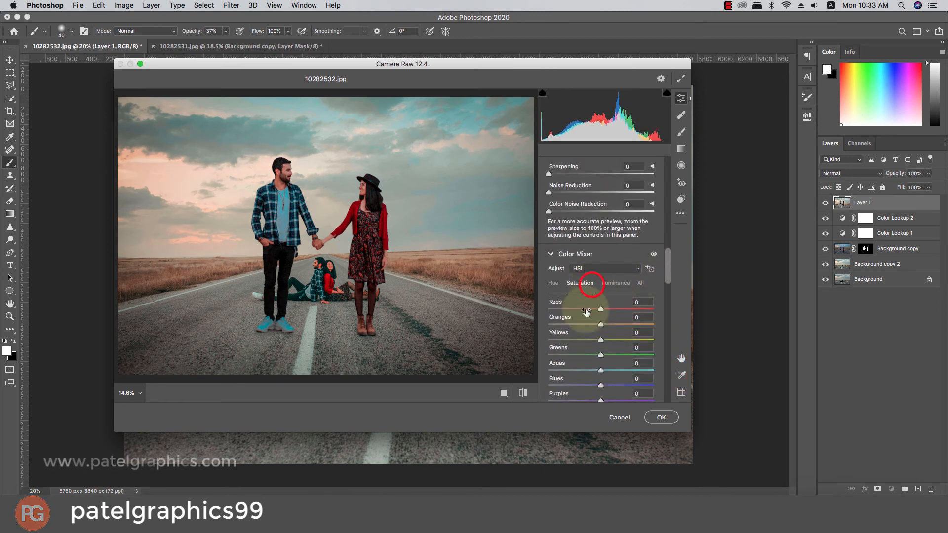
drag(589, 326, 579, 326)
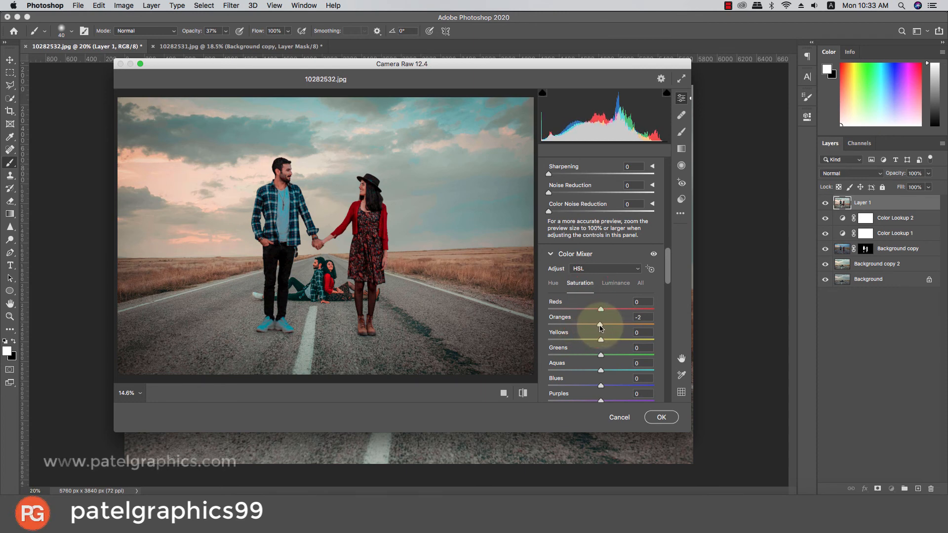
click(552, 283)
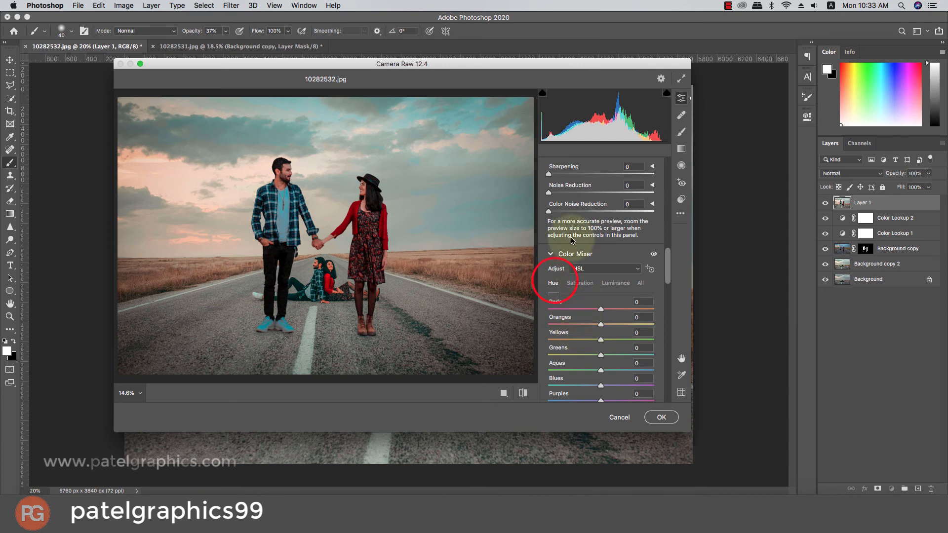
Set Noise Reduction to about 8 and raise the tone curve's Highlights to +13.
scroll(571, 240, up, 5)
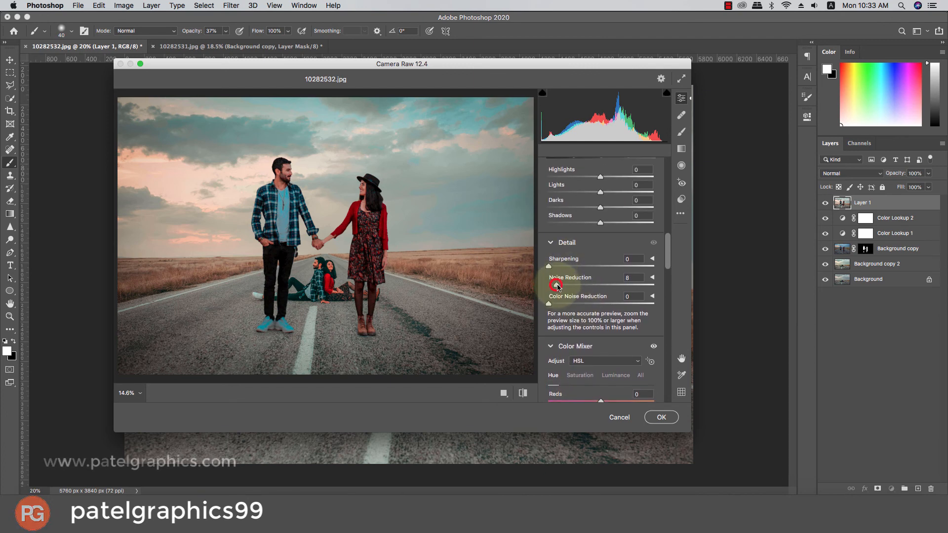
drag(557, 286, 607, 287)
scroll(598, 284, up, 4)
scroll(594, 271, up, 2)
scroll(612, 277, up, 1)
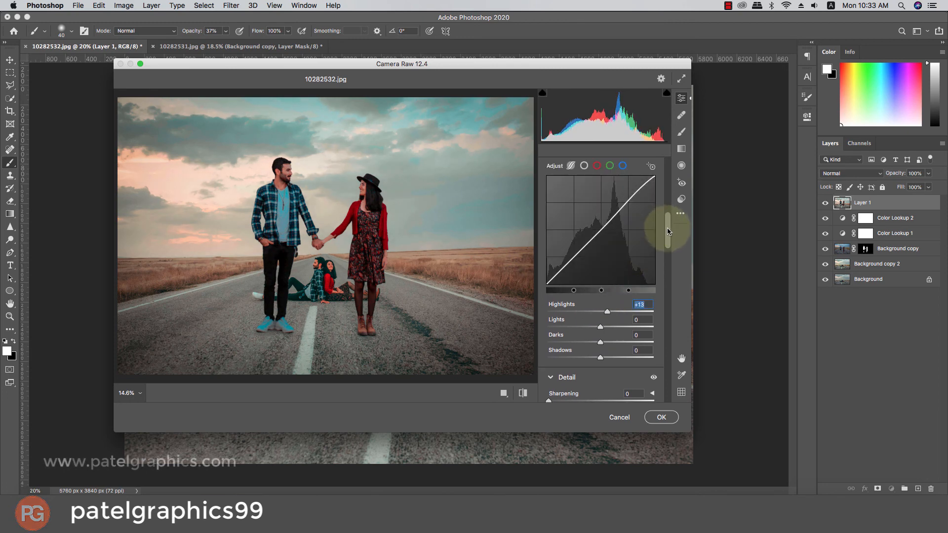
Fine-tune the white balance temperature and apply the Camera Raw adjustments to the merged layer.
drag(667, 231, 666, 195)
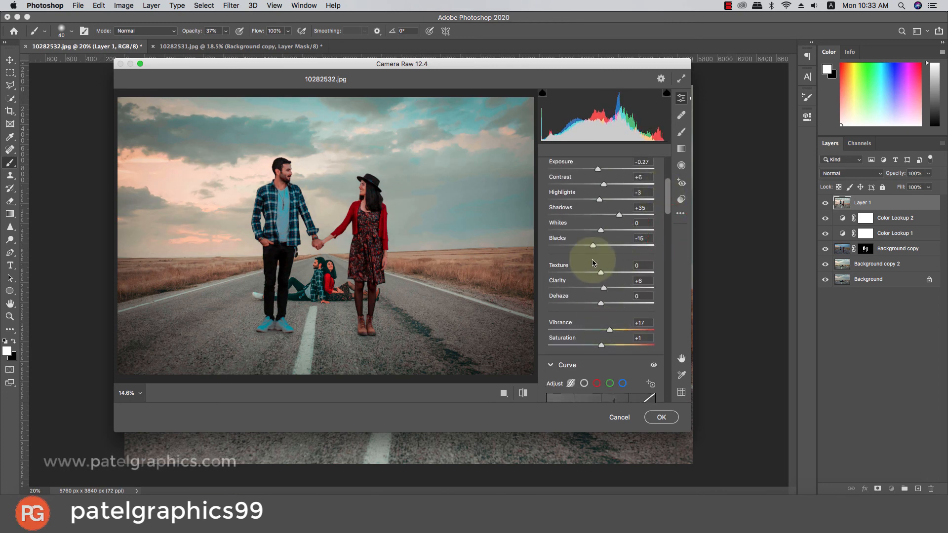
scroll(594, 263, up, 3)
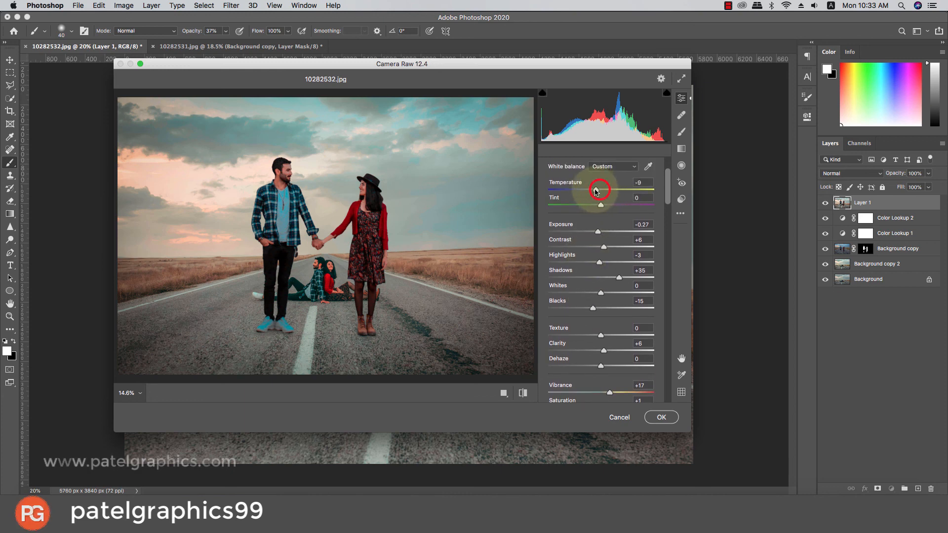
drag(600, 192, 603, 192)
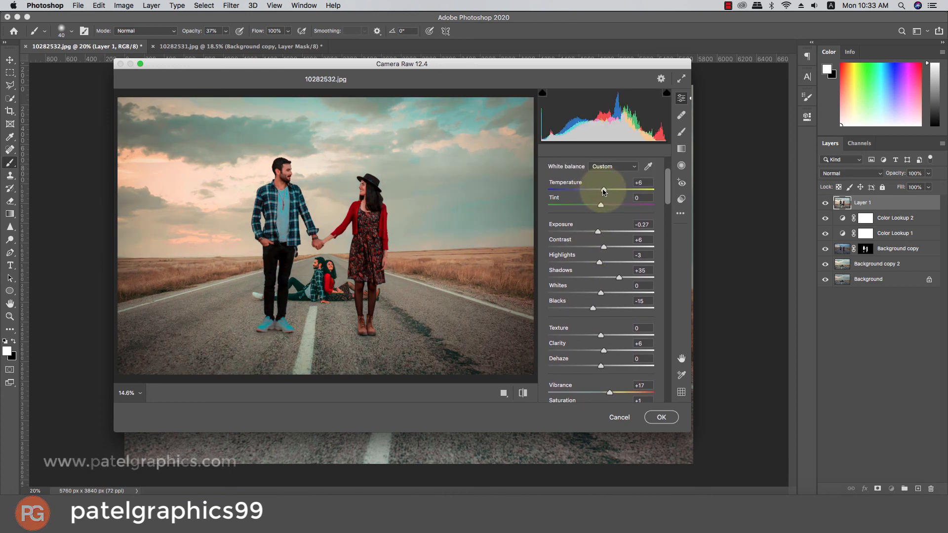
drag(597, 192, 600, 192)
click(651, 417)
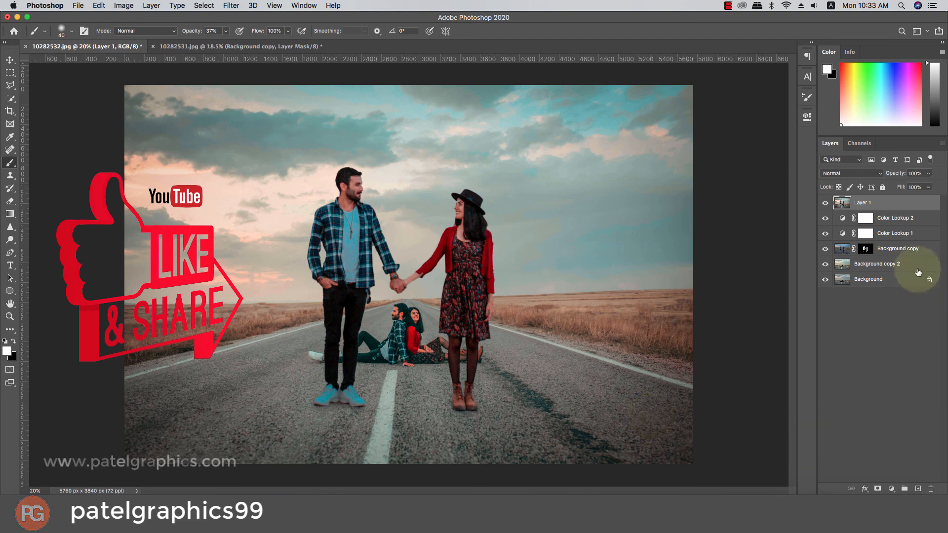
Toggle the visibility of the merged top layer to compare the image before and after the Camera Raw grade.
click(824, 204)
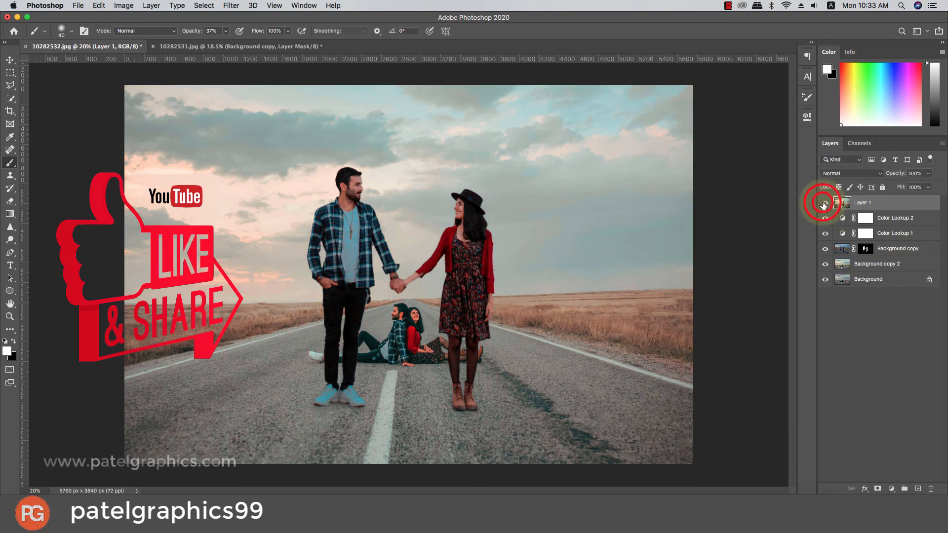
click(824, 203)
click(825, 203)
click(824, 203)
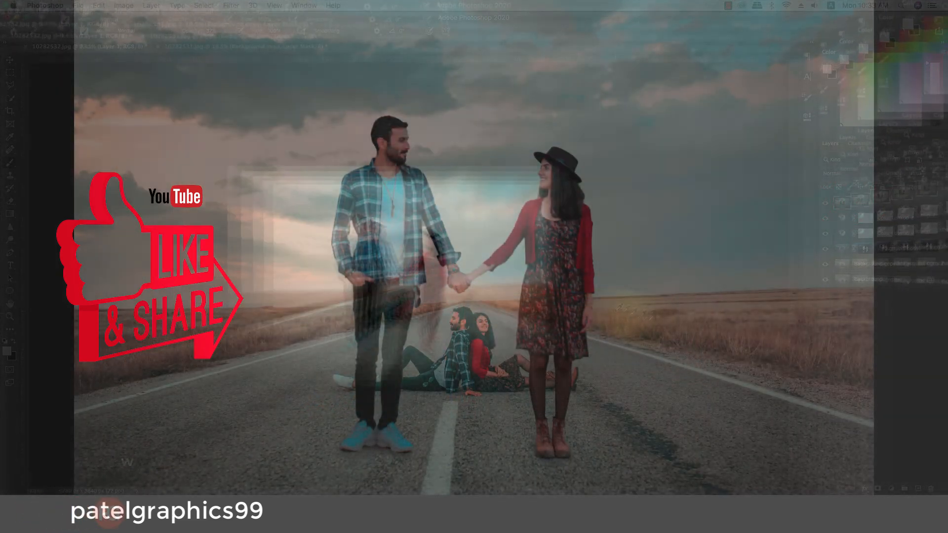